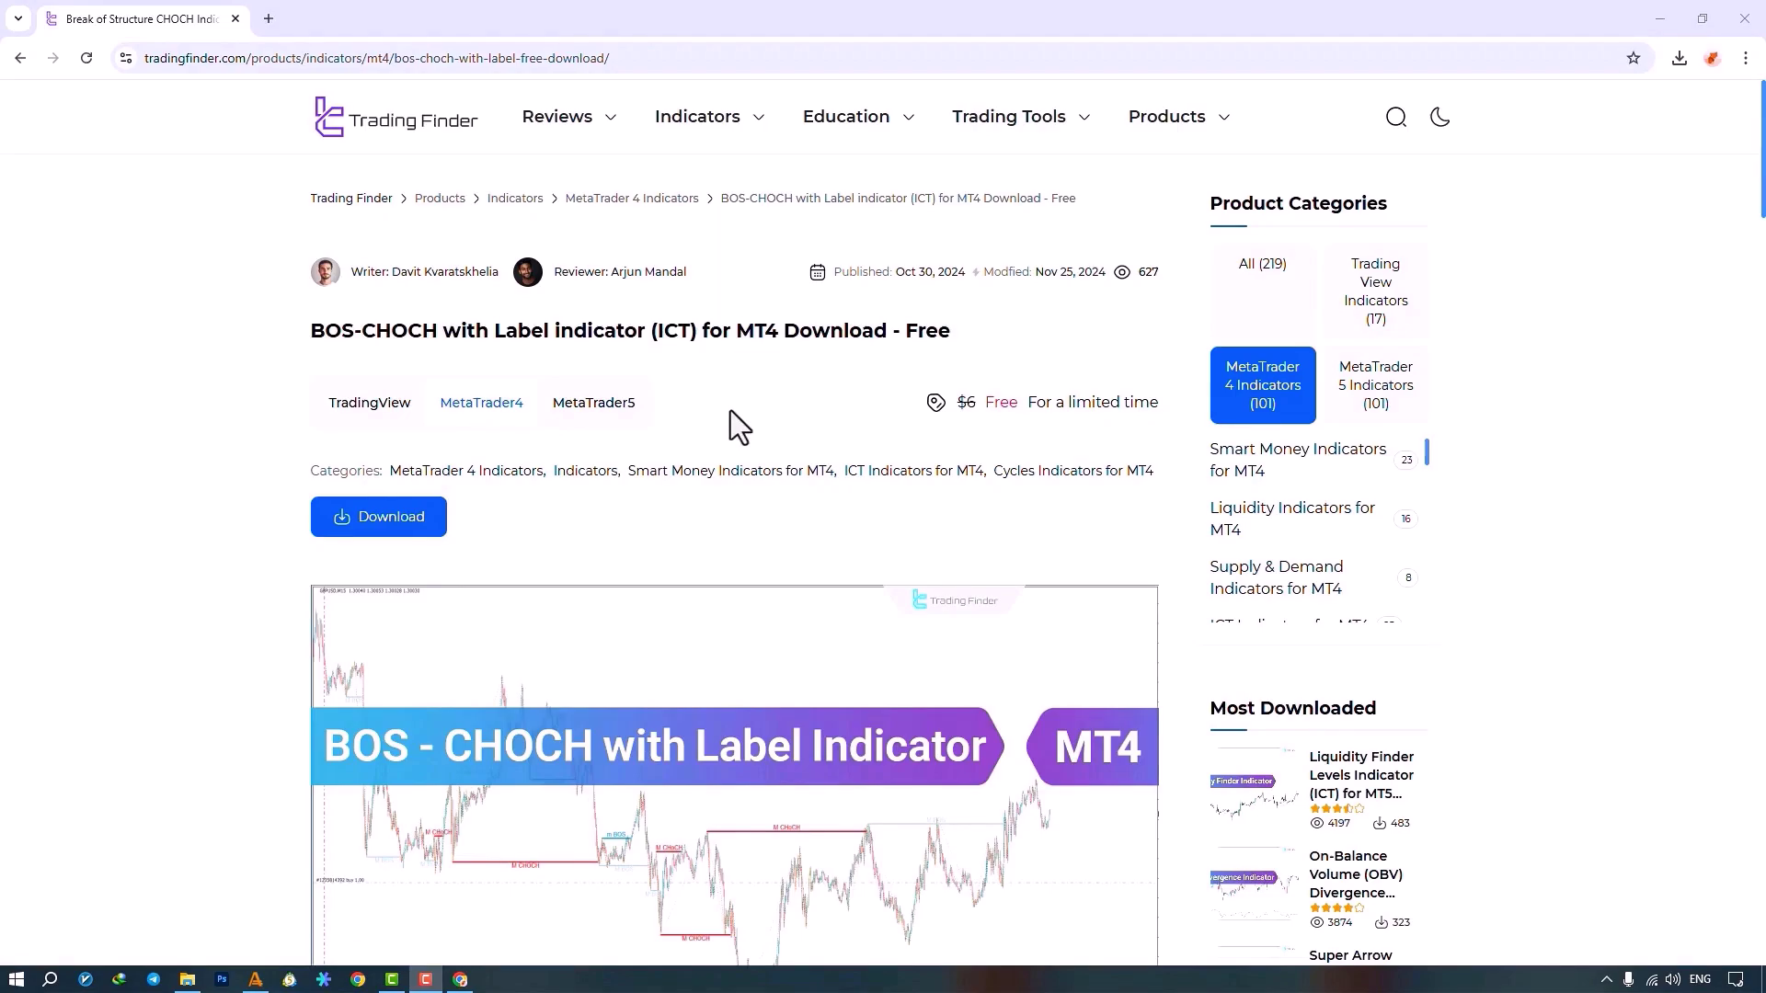
Step: Attach BOS-CHoCH with Label MT4 By TFlab to the GBPUSD H4 chart, allowing DLL imports
scroll(730, 409, down, 5)
scroll(730, 410, down, 6)
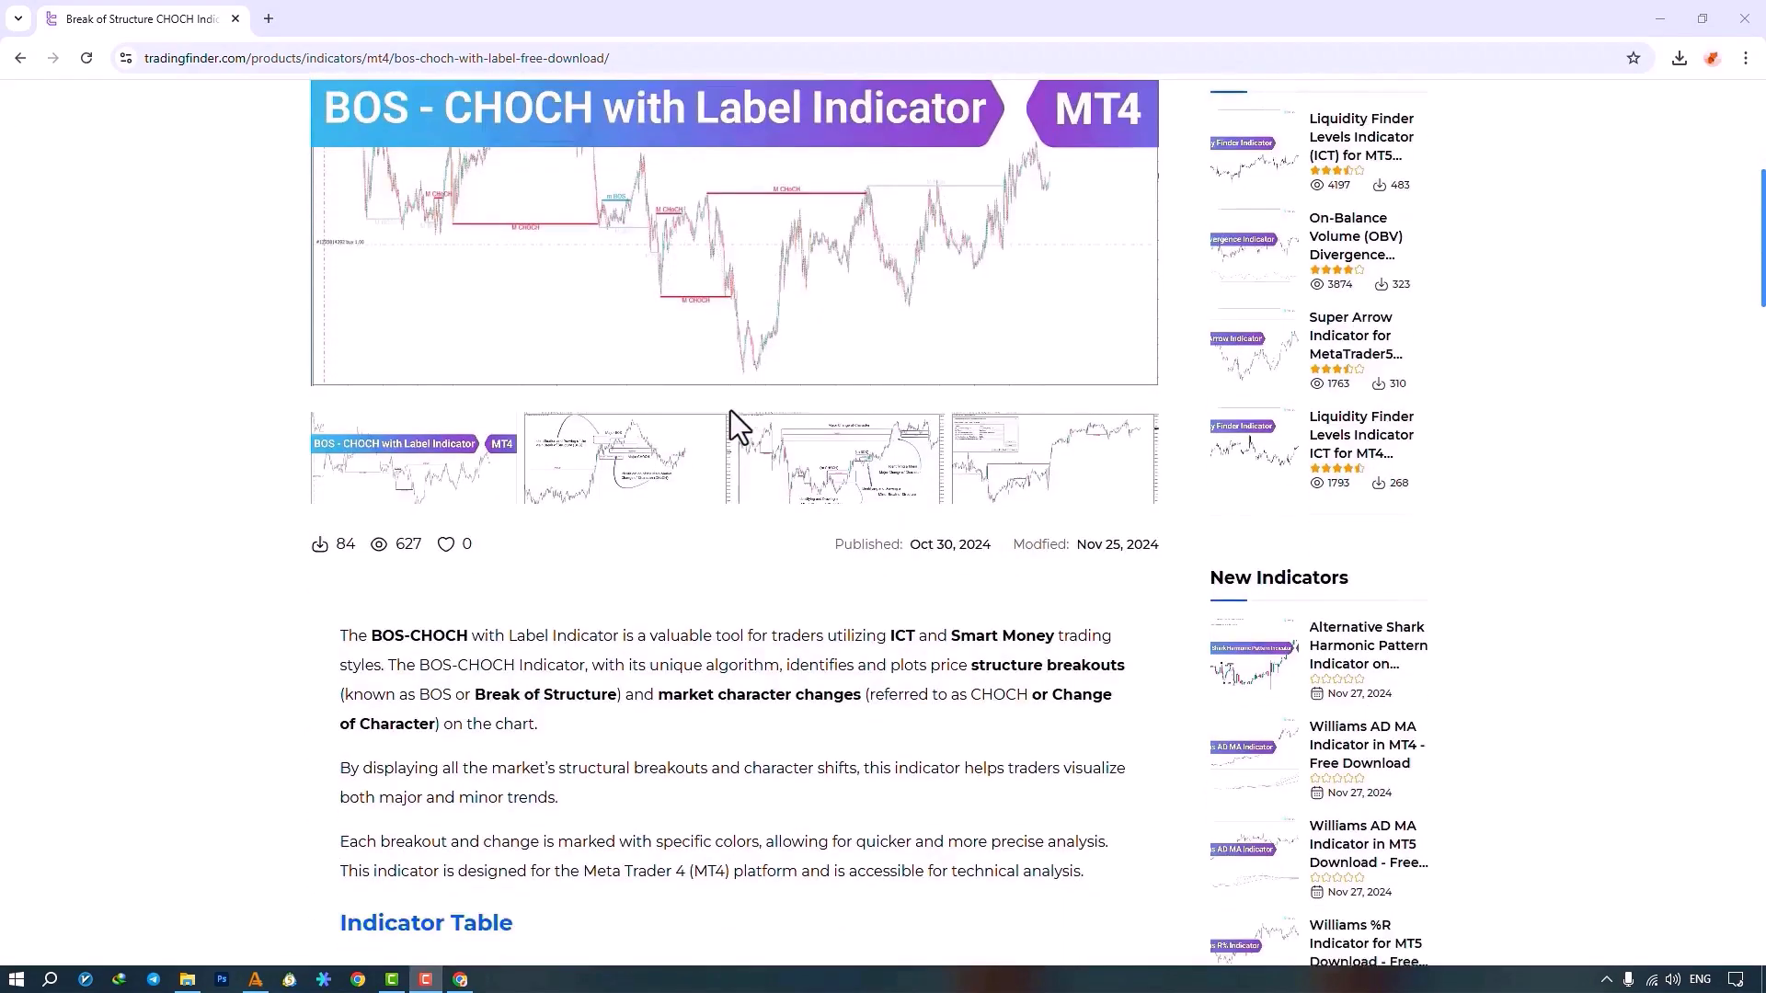
scroll(731, 410, down, 6)
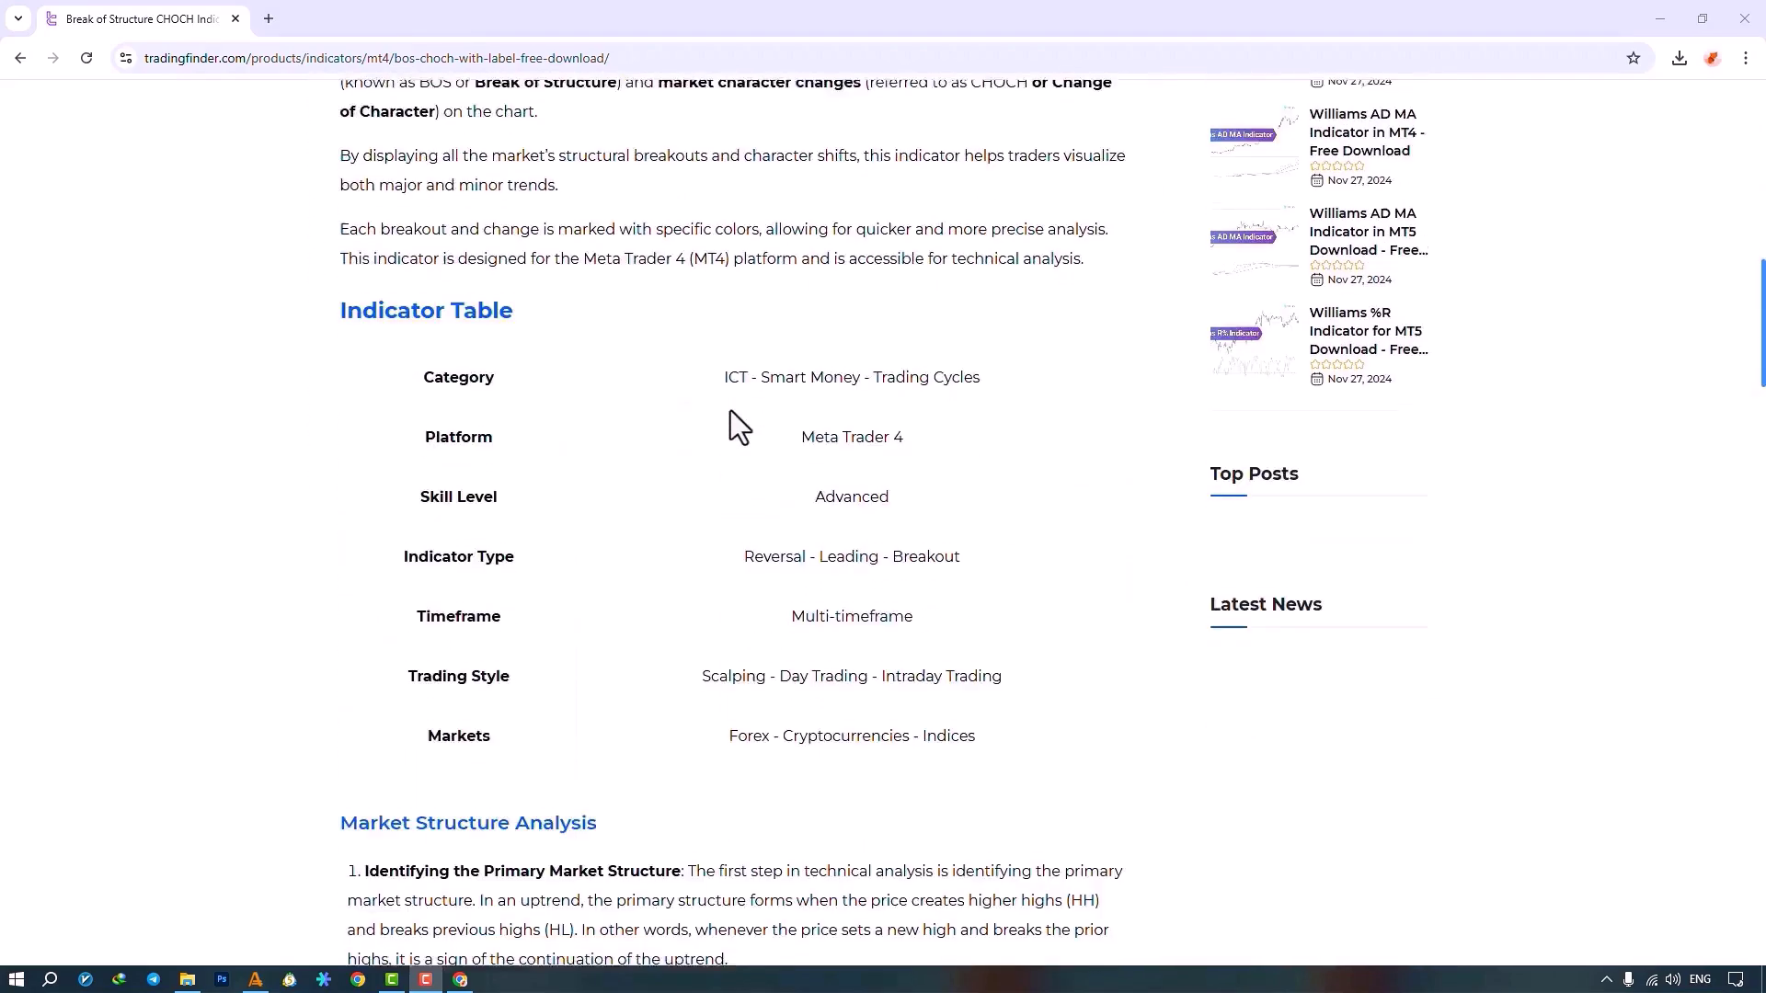
scroll(729, 410, down, 5)
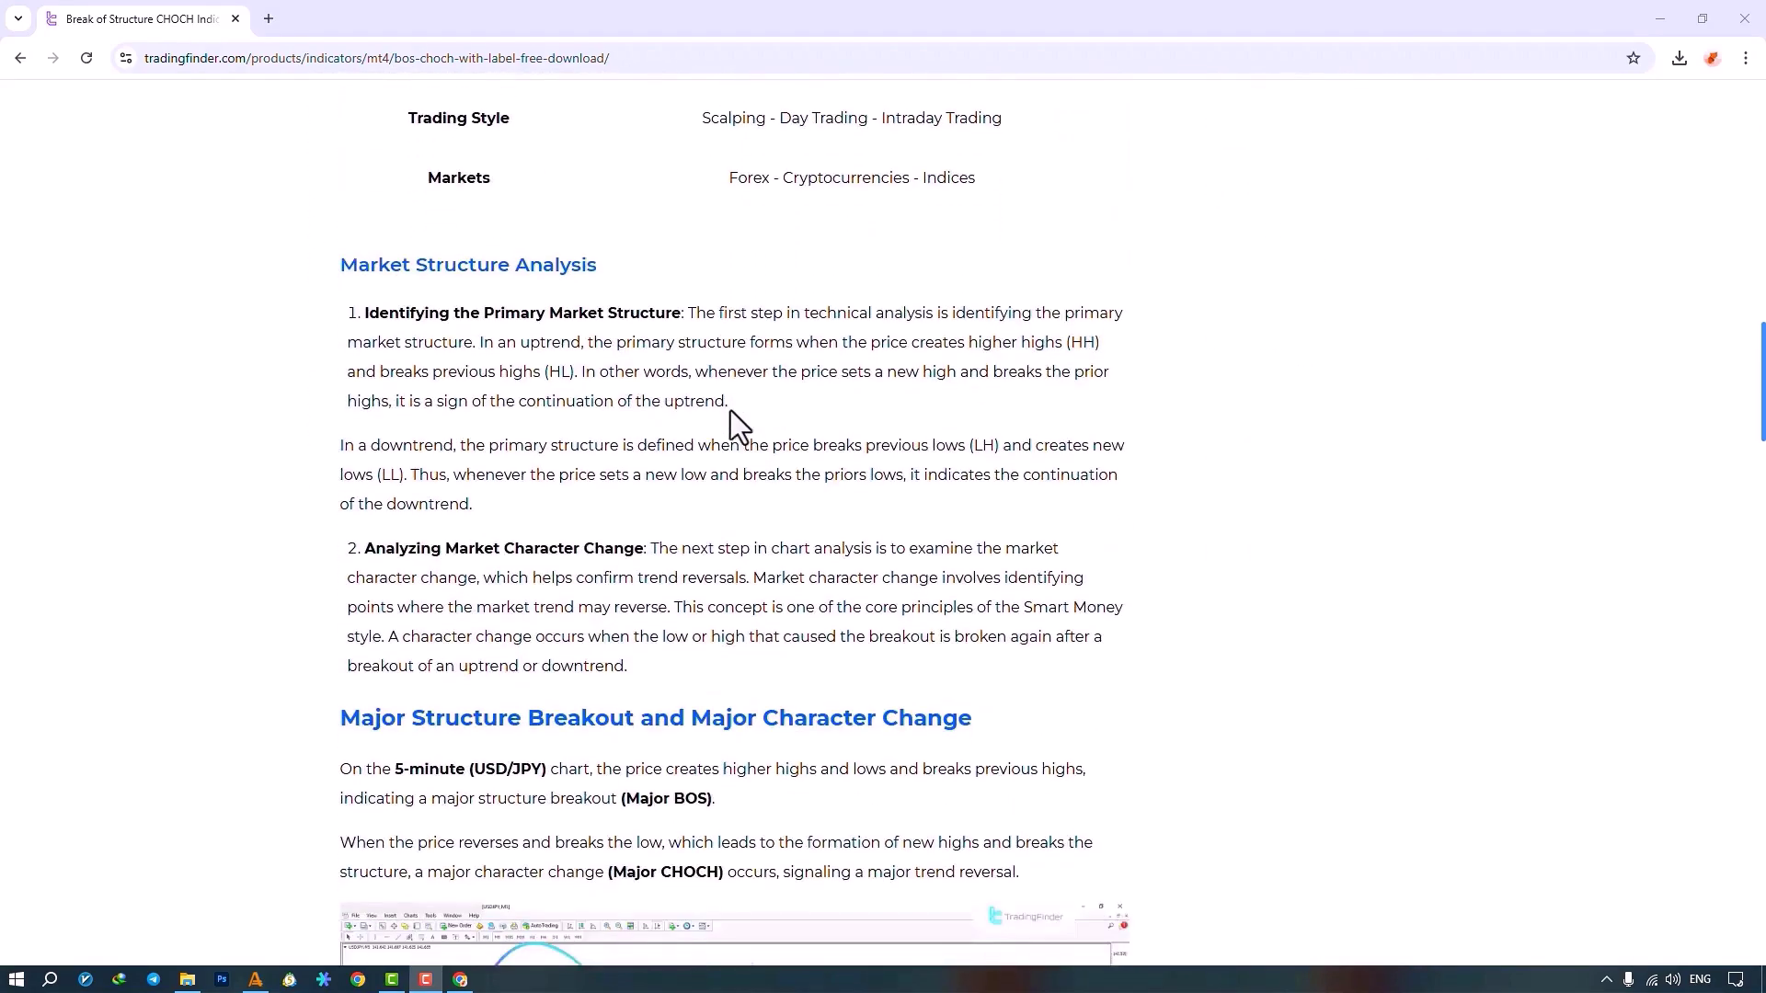
scroll(729, 410, down, 7)
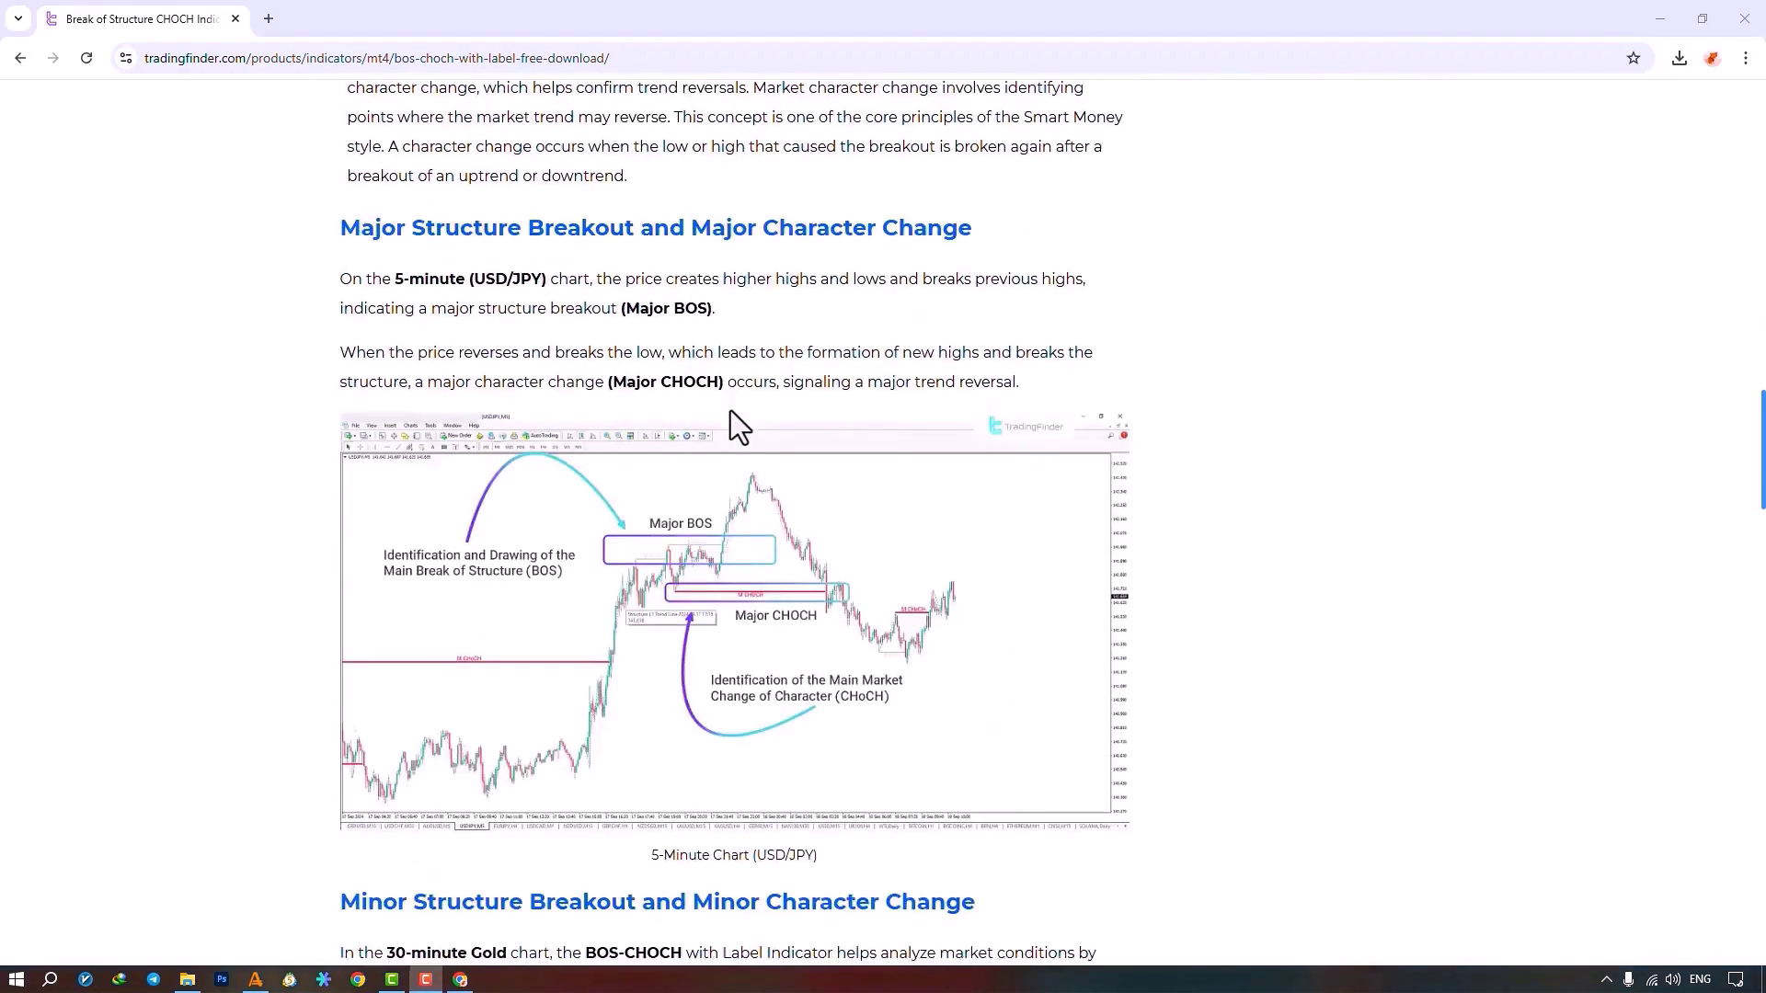
scroll(730, 410, up, 9)
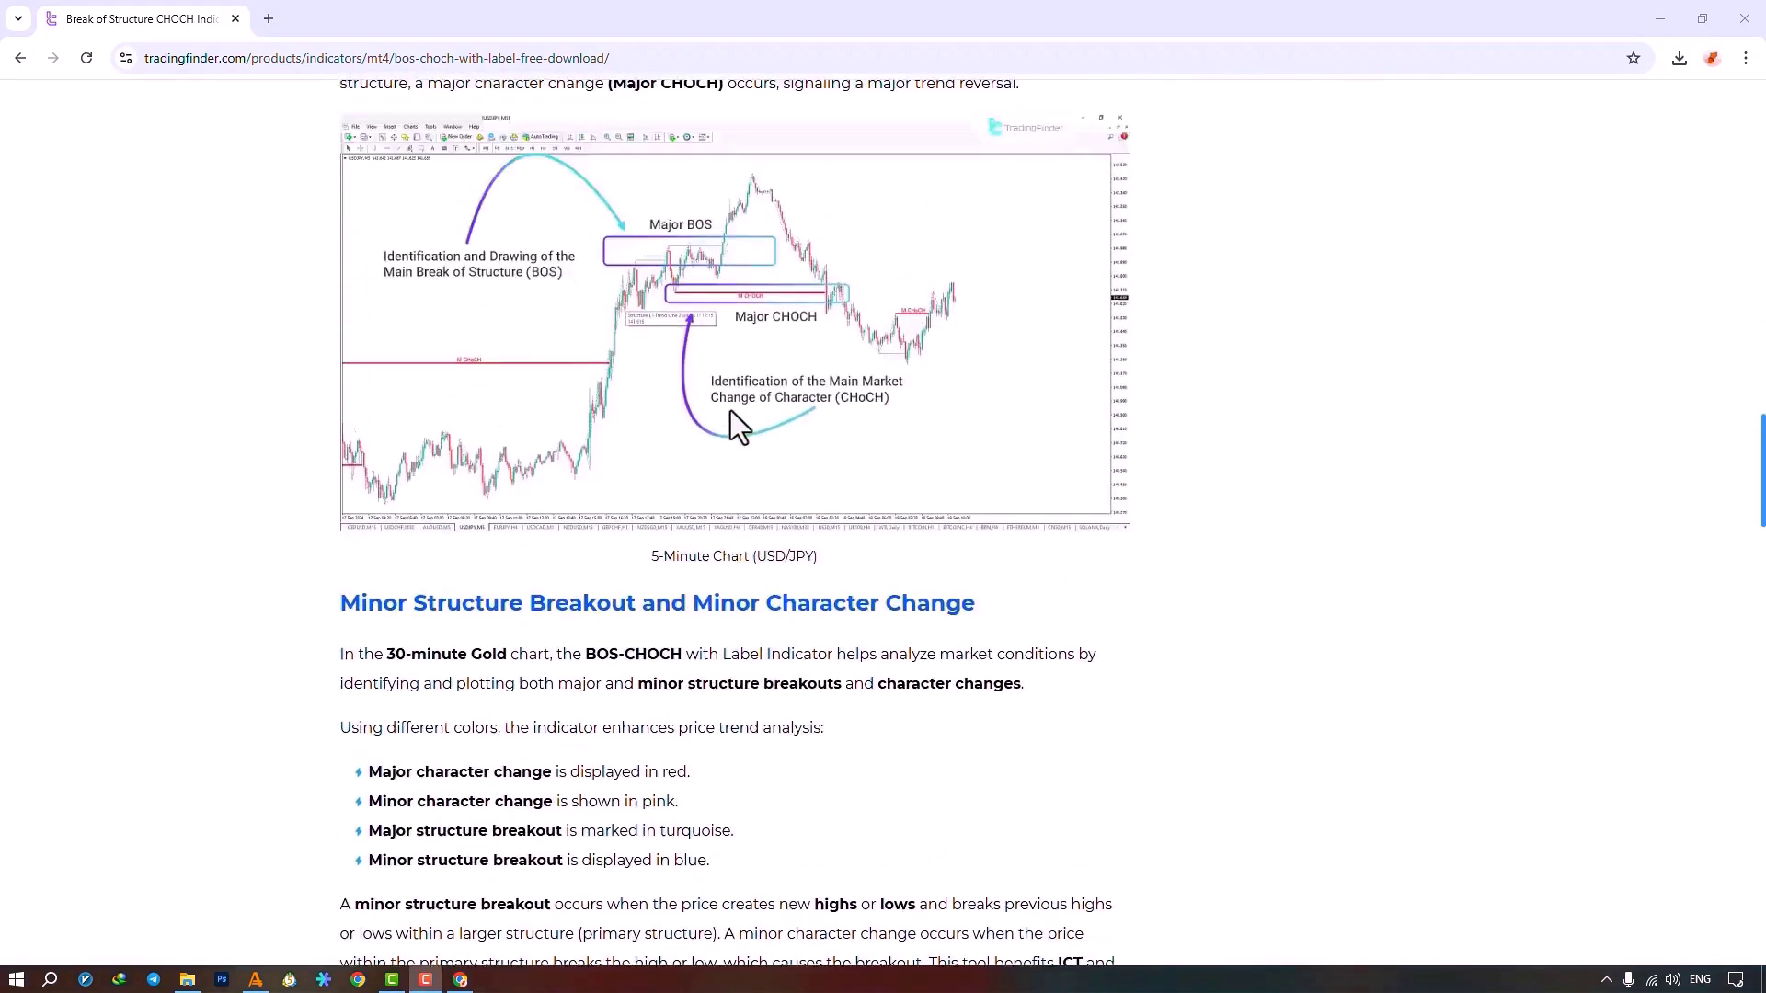
scroll(732, 412, up, 10)
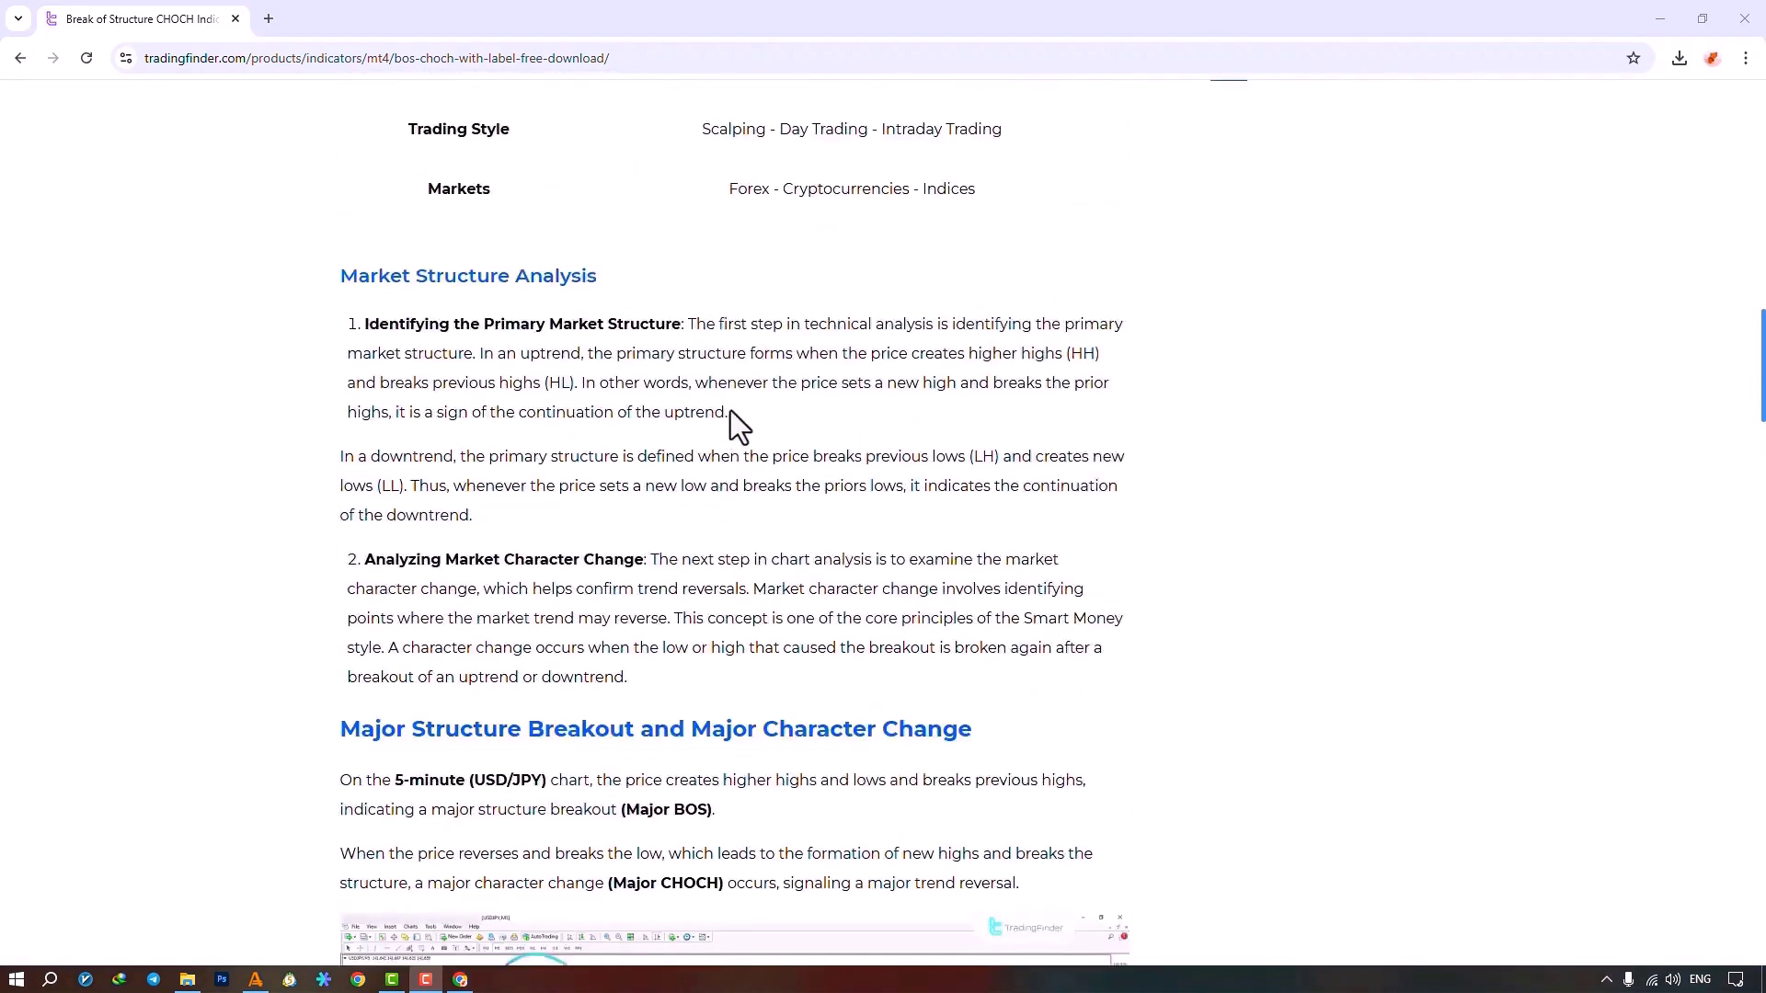
scroll(730, 410, up, 10)
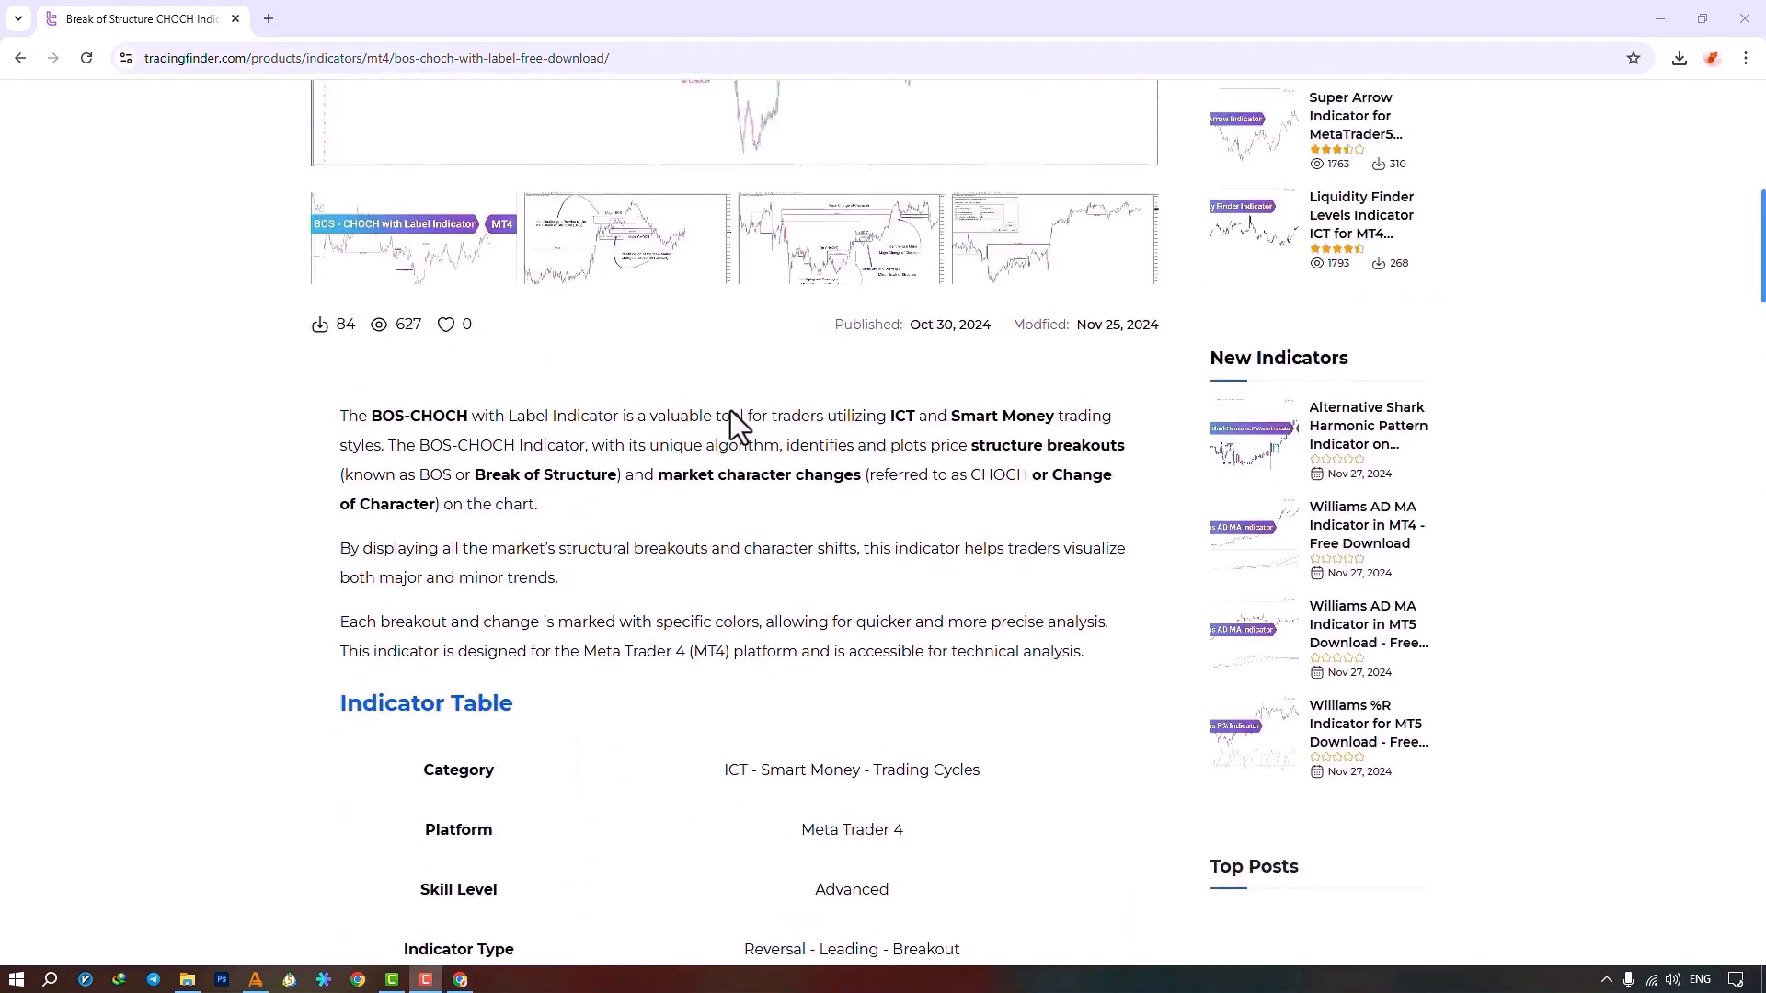
scroll(730, 409, up, 2)
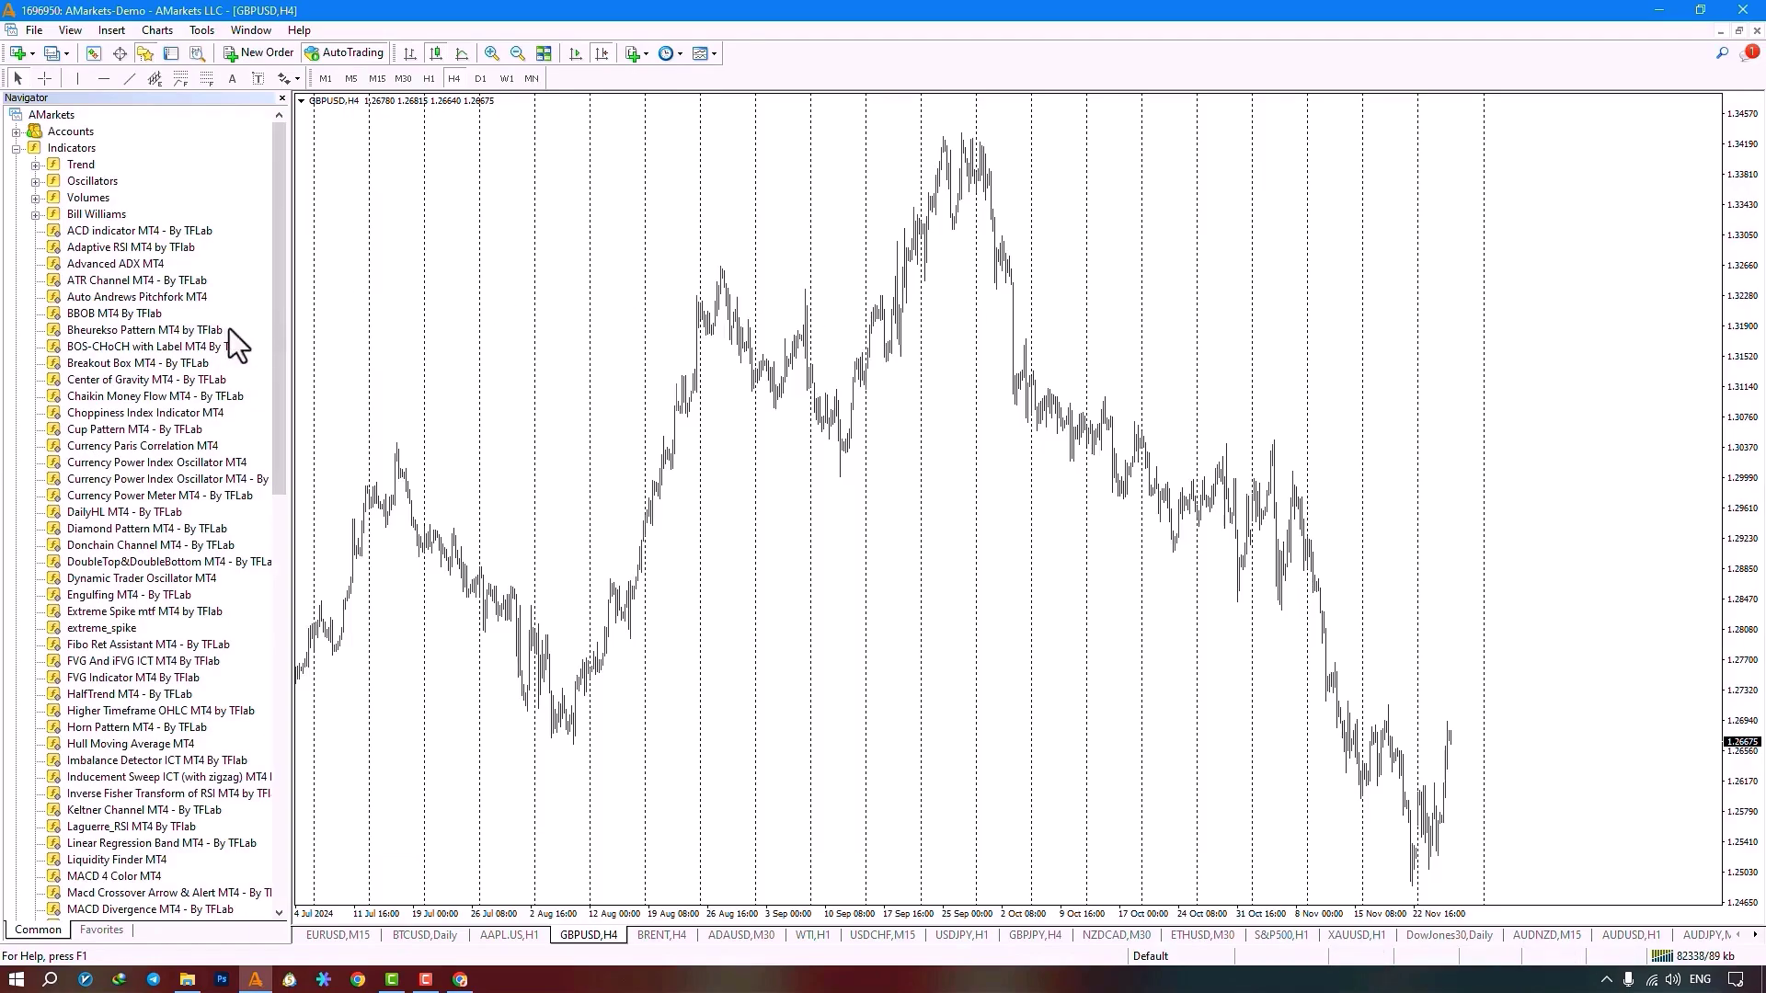
drag(211, 343, 649, 373)
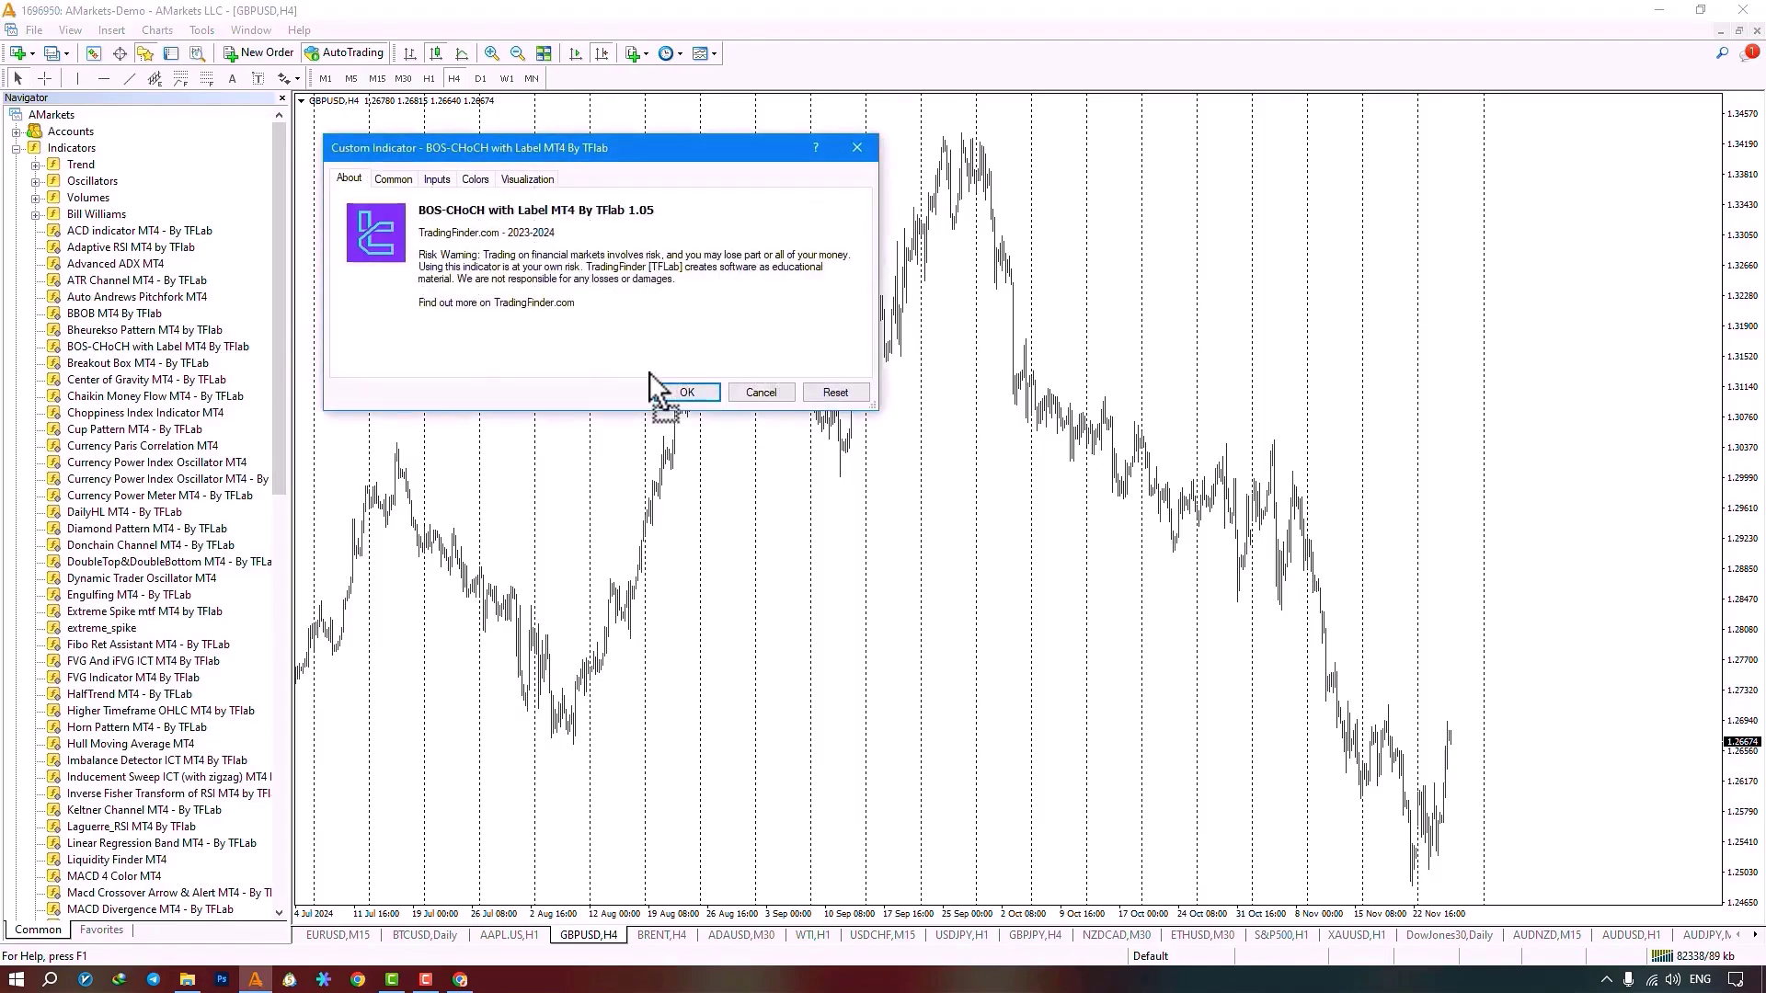
click(406, 183)
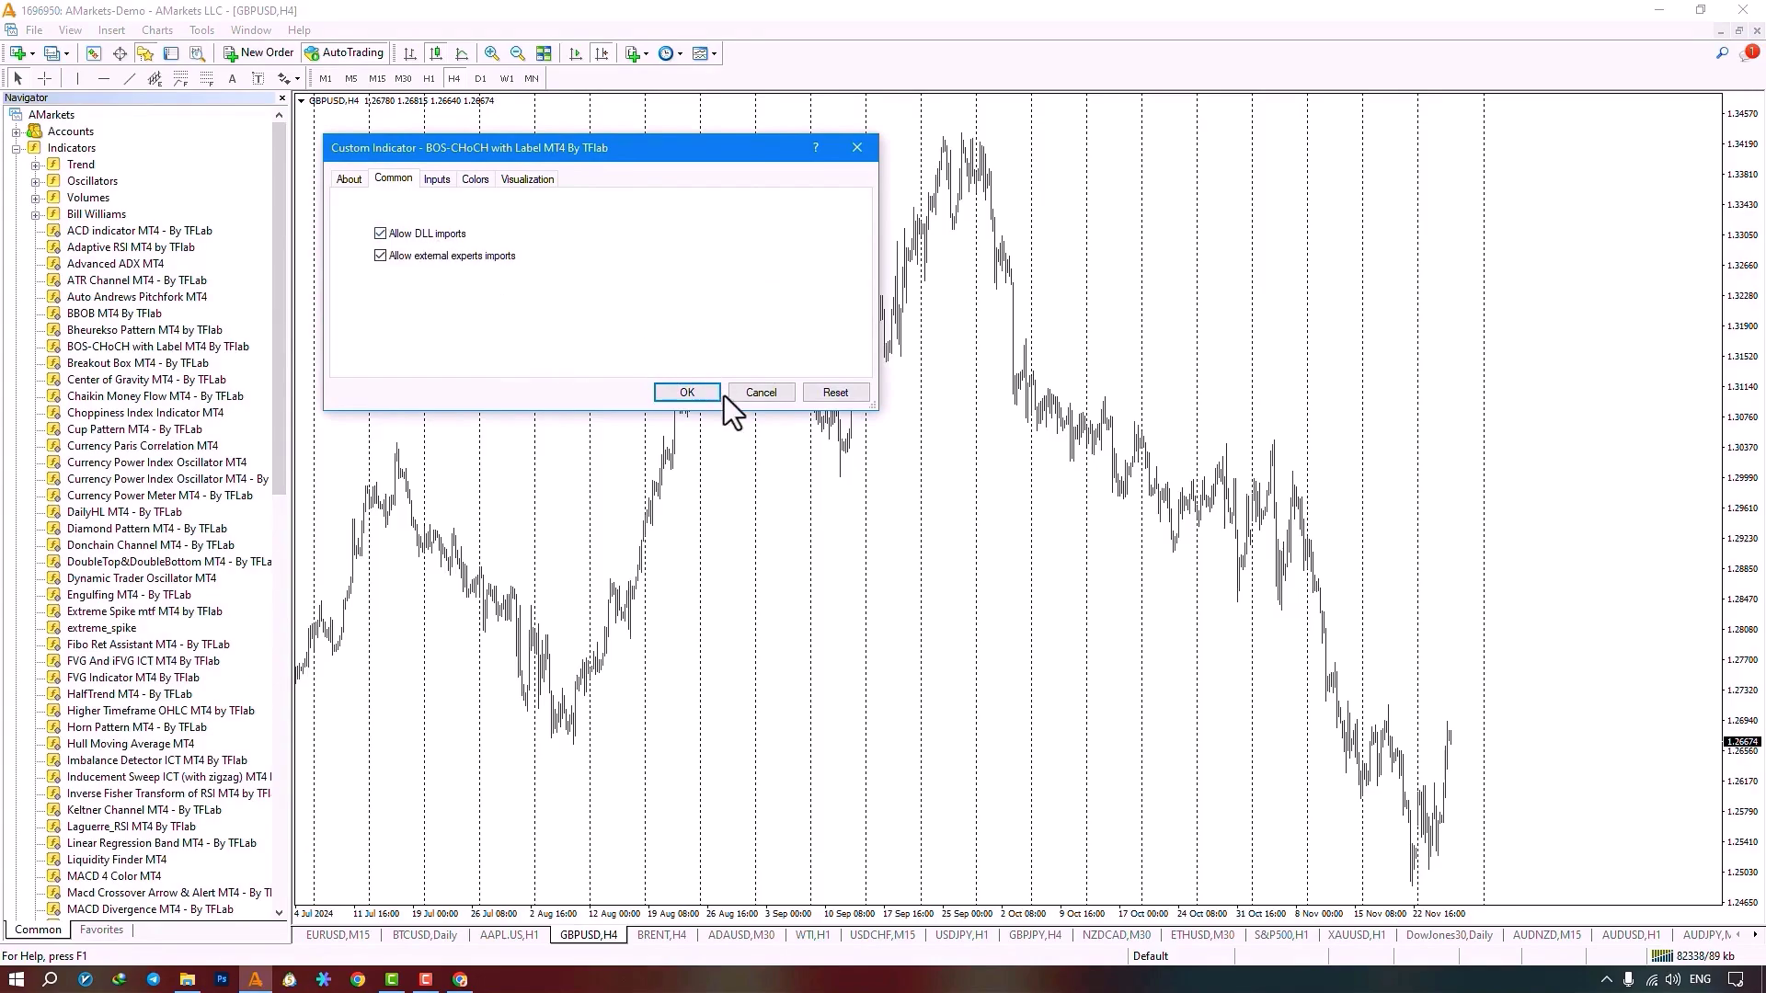
click(700, 393)
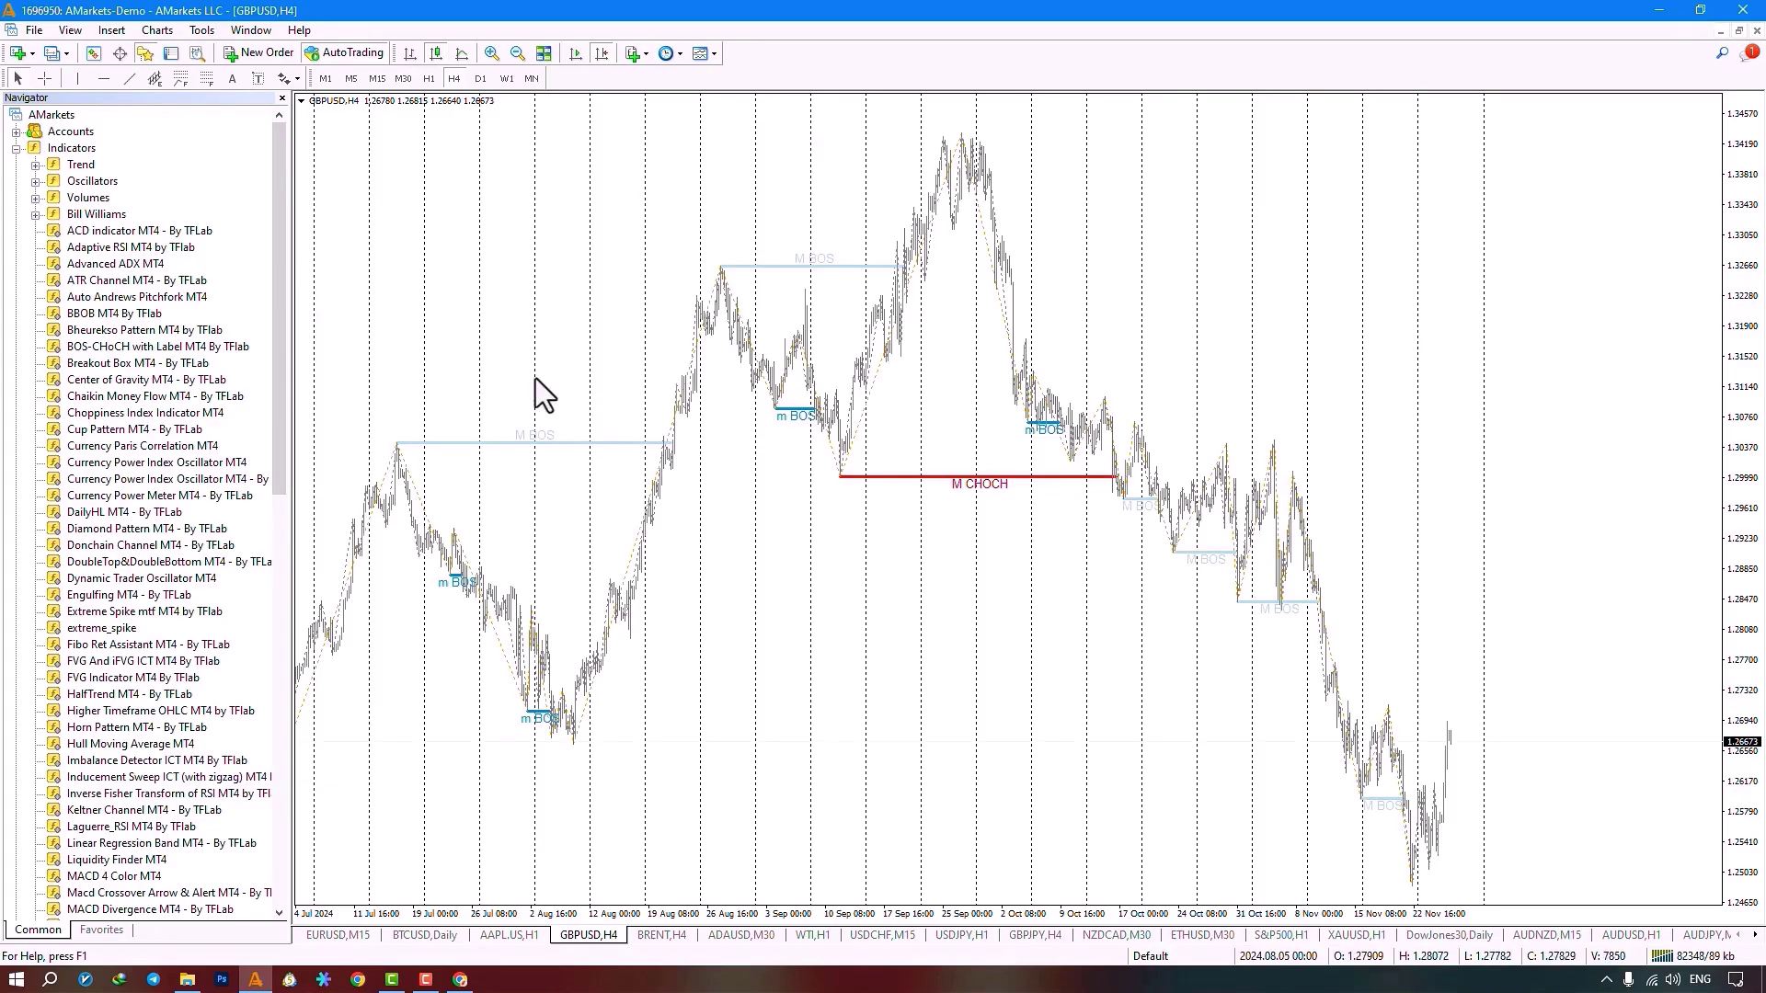
Step: Zoom in on the GBPUSD H4 chart and pan forward to June–September
drag(535, 378, 892, 408)
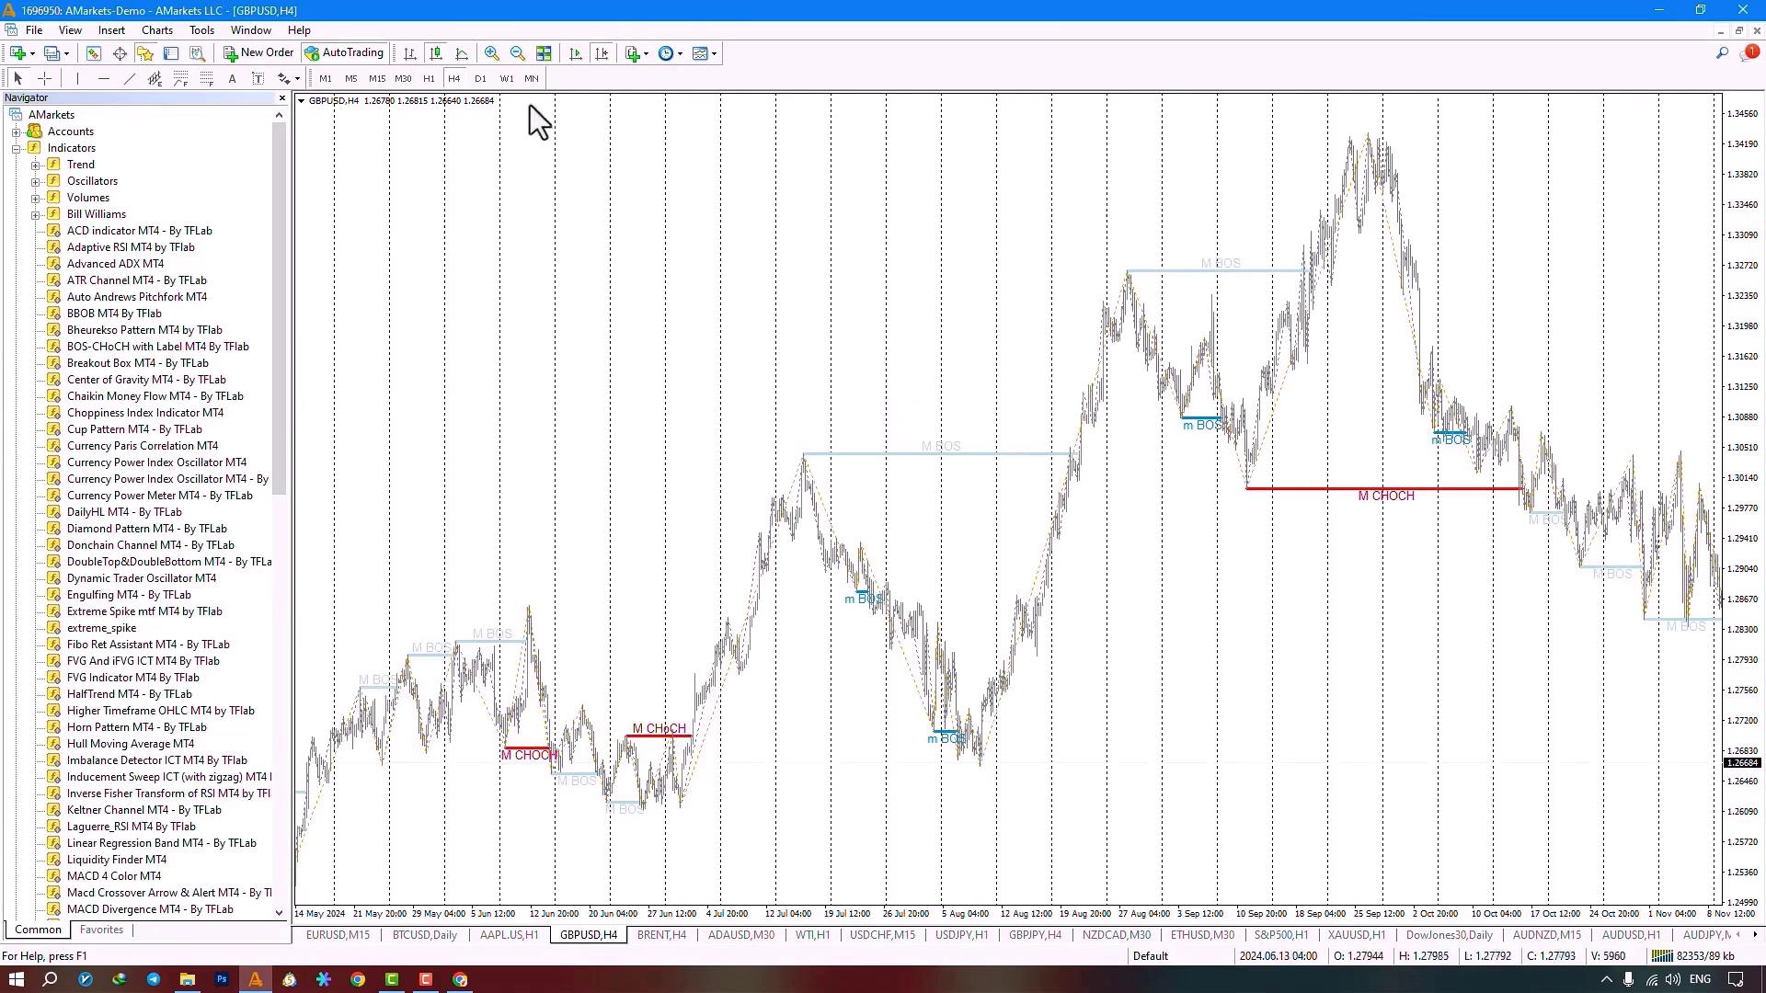
click(493, 57)
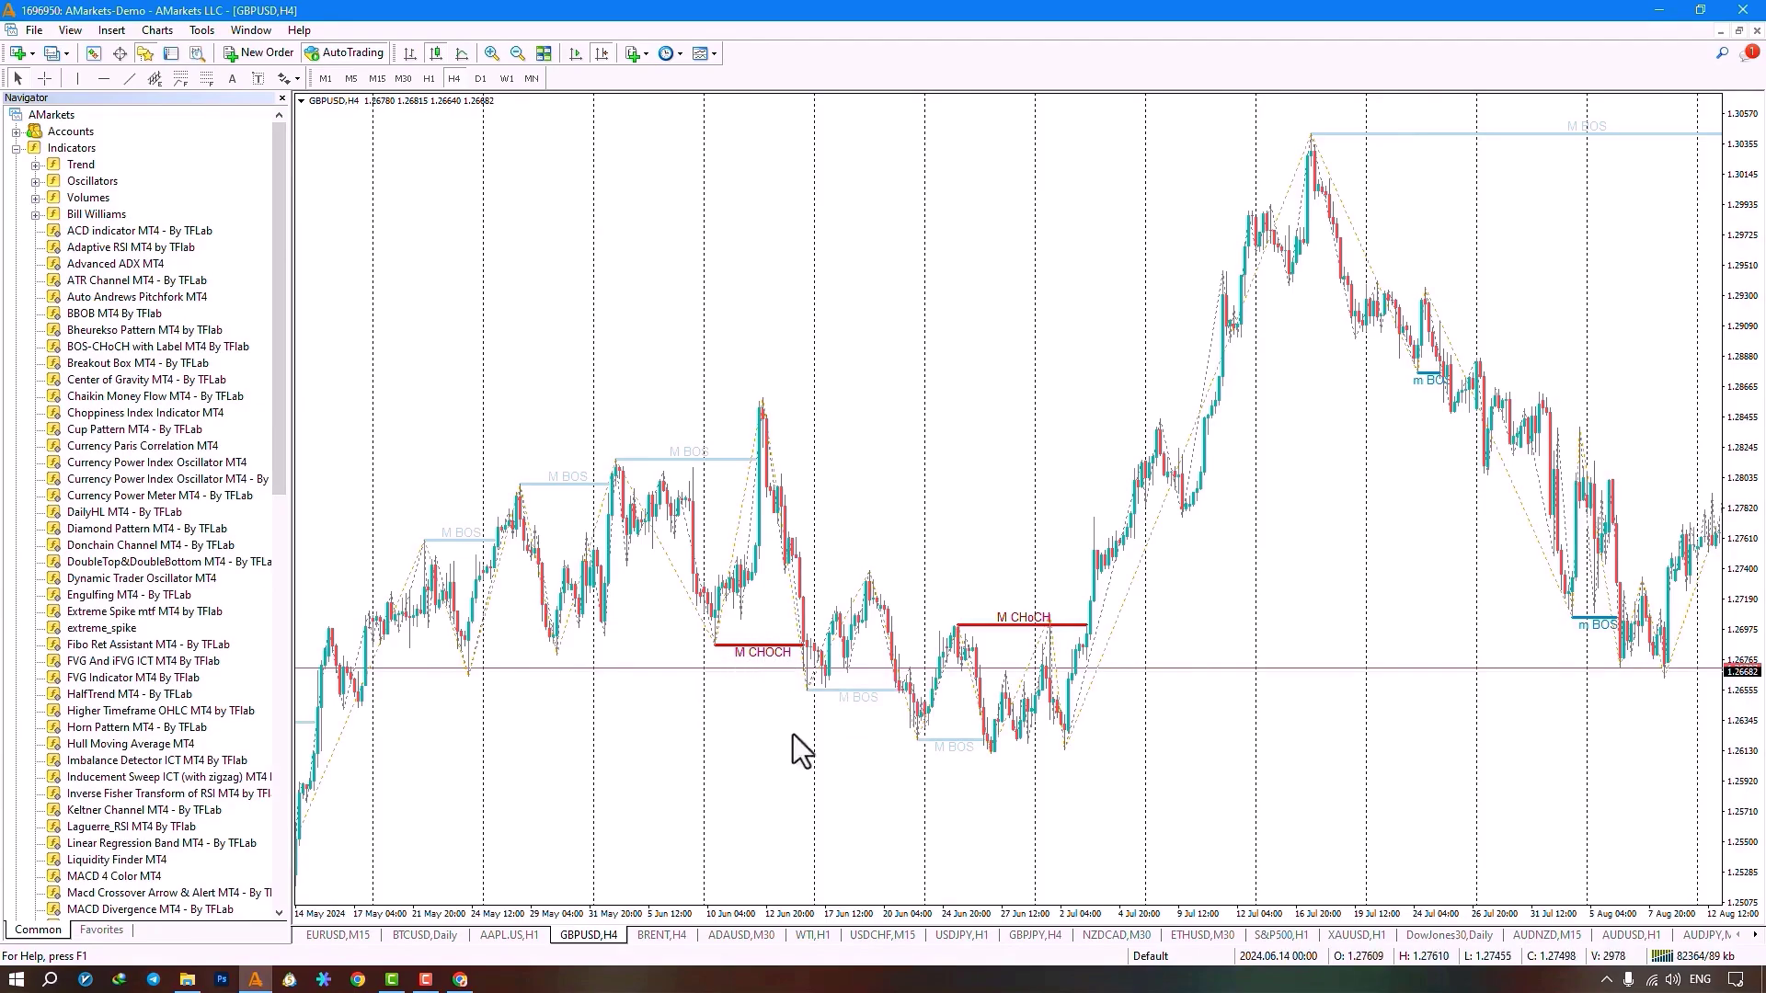
drag(1229, 660, 642, 617)
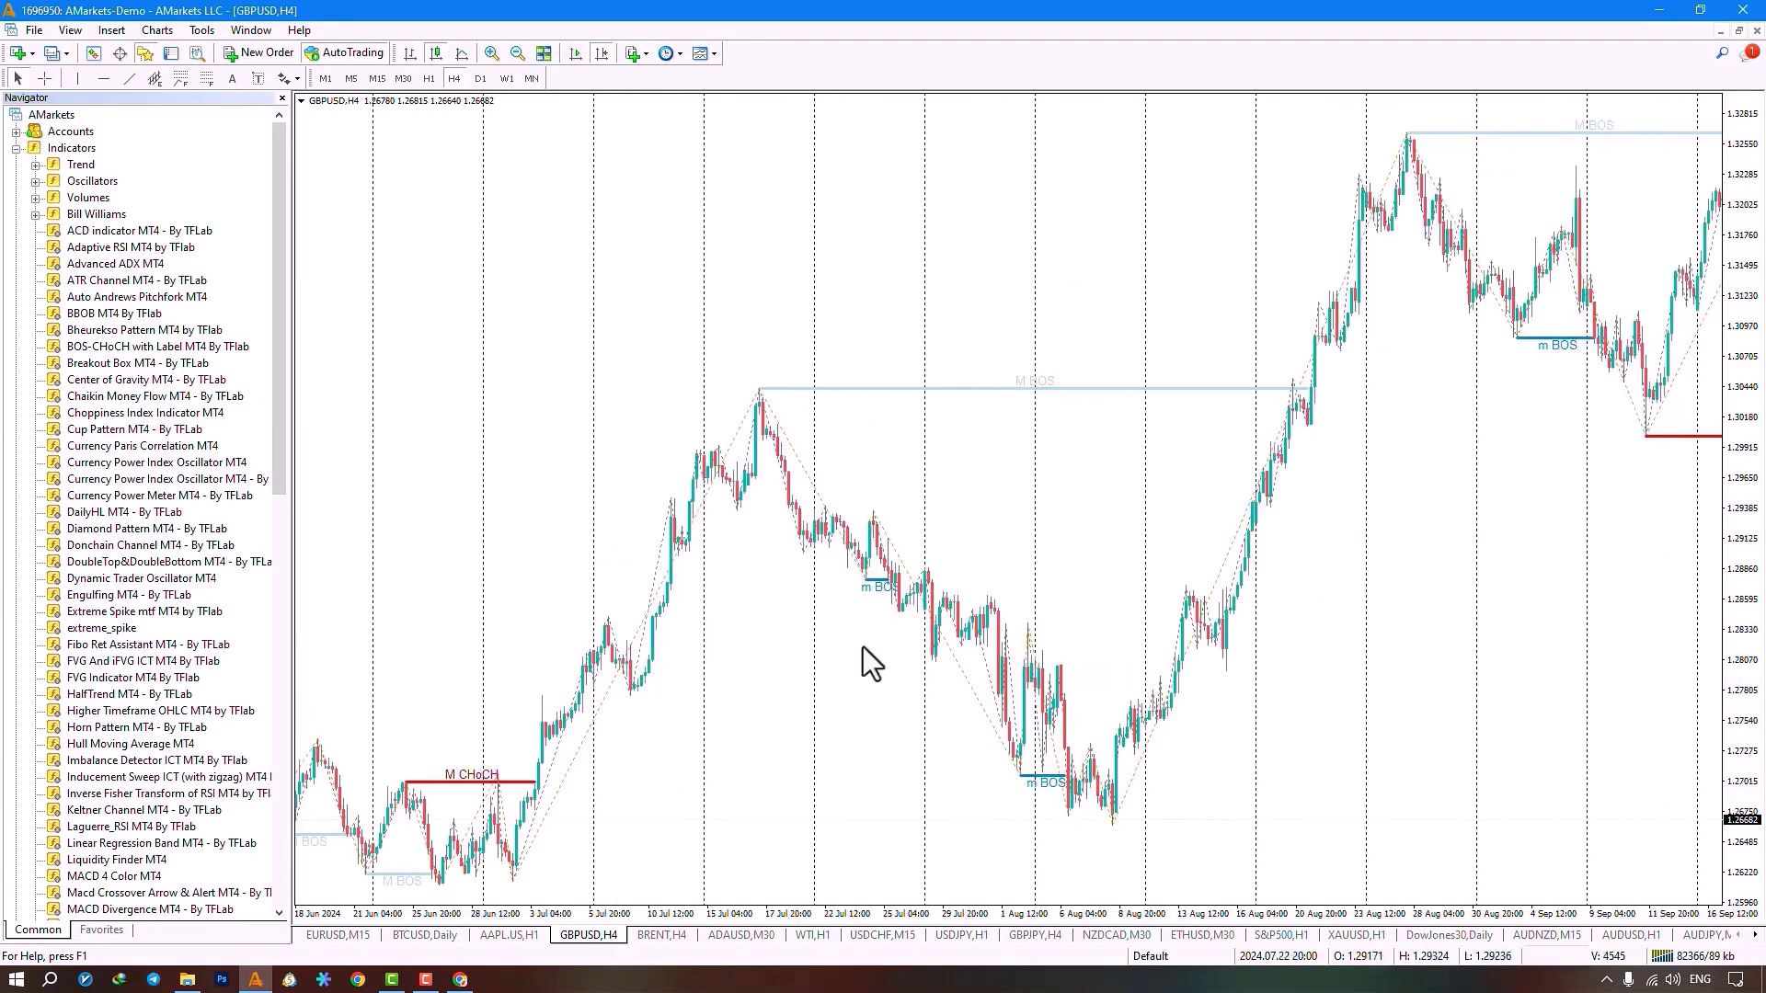
drag(1432, 632, 579, 591)
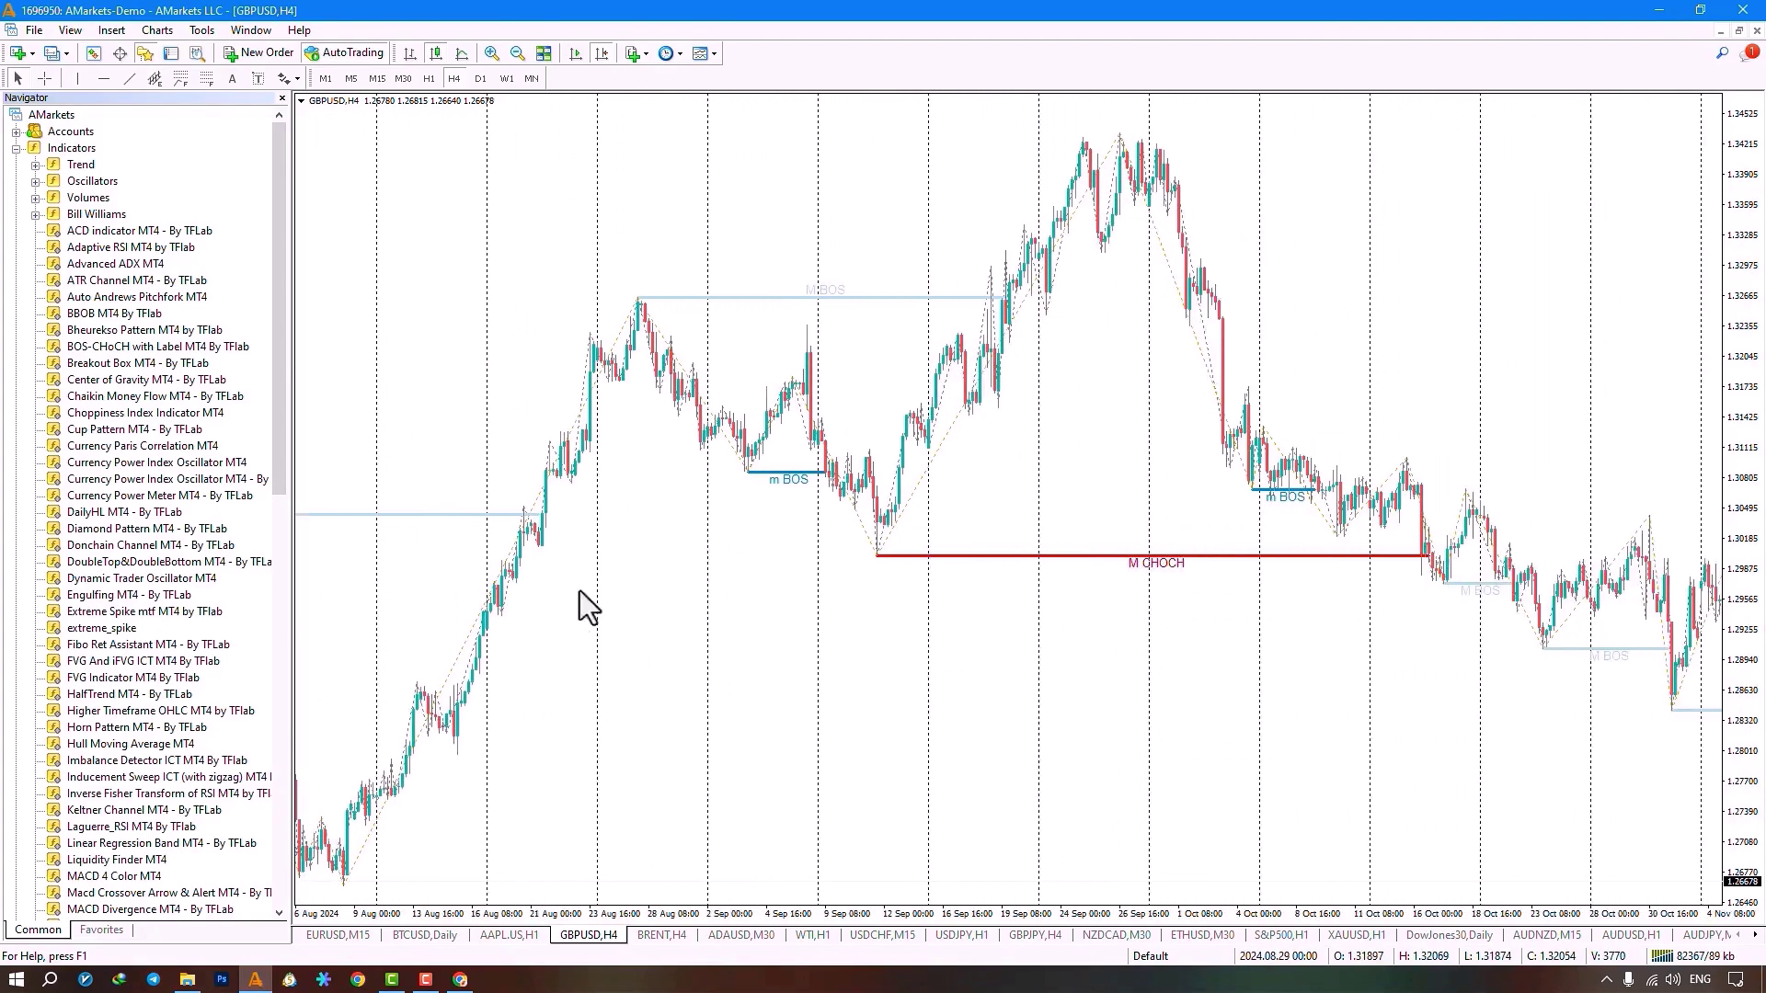
Step: Read the date and price at the CHoCH line, then zoom out back to earlier months
middle_click(835, 559)
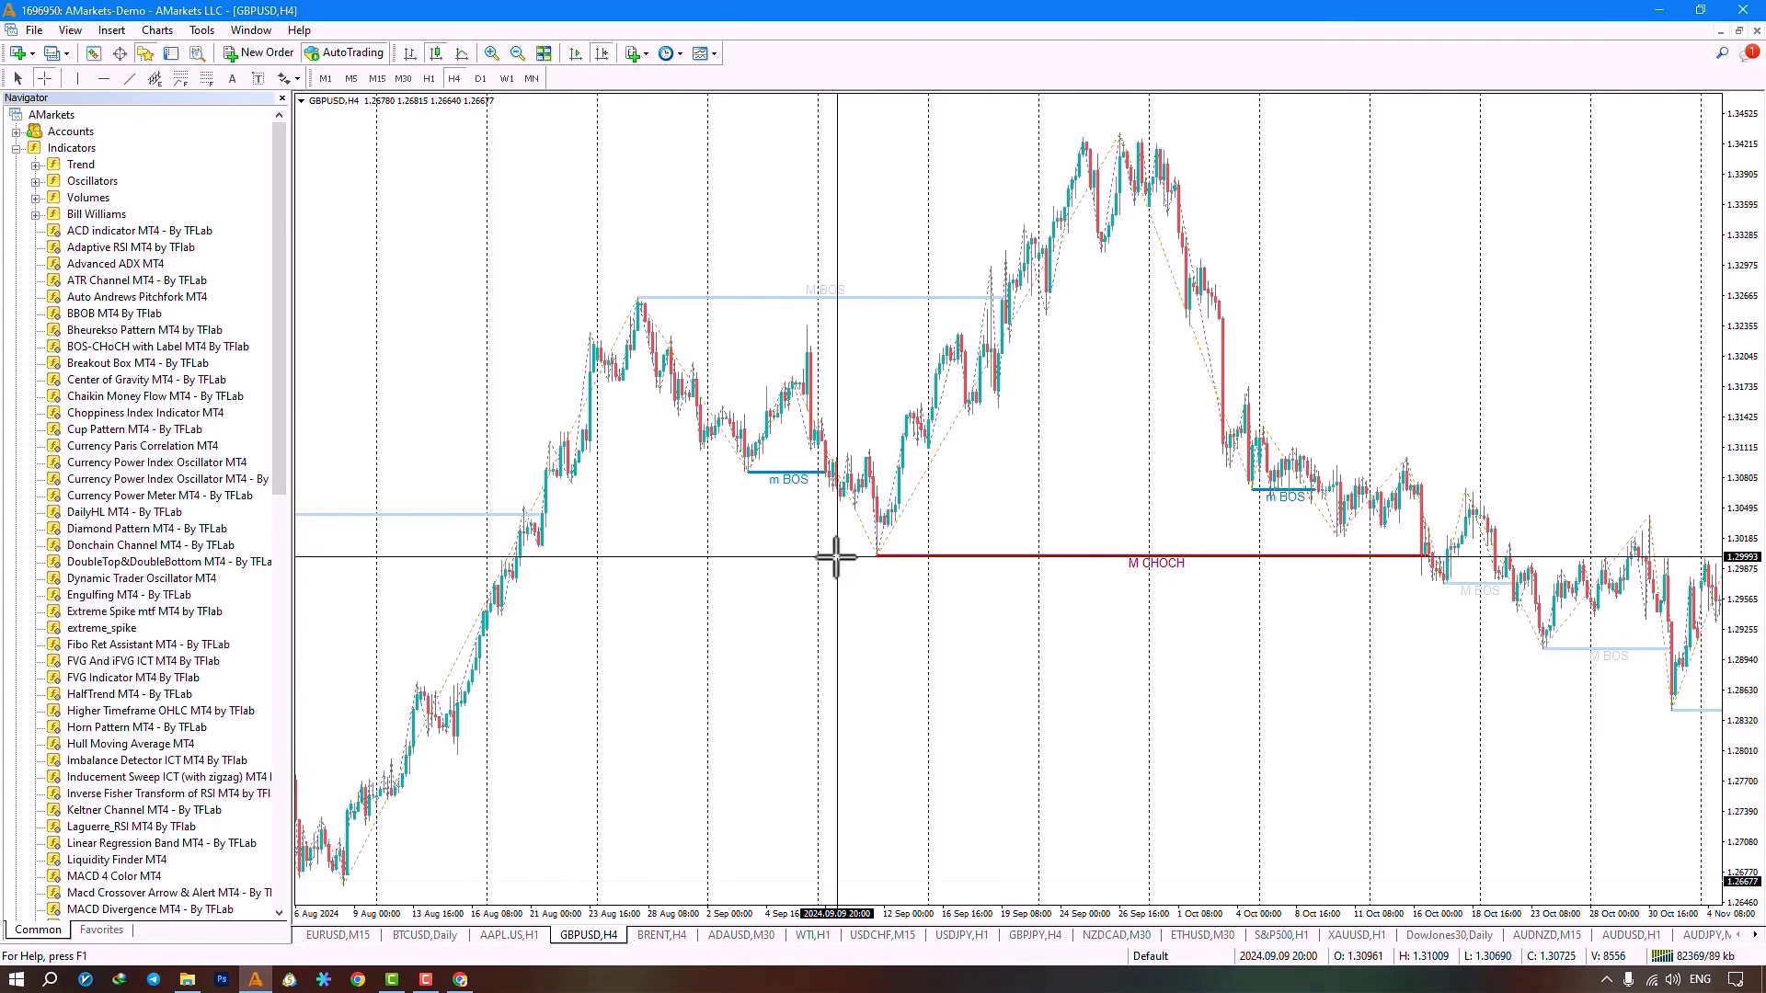
middle_click(946, 524)
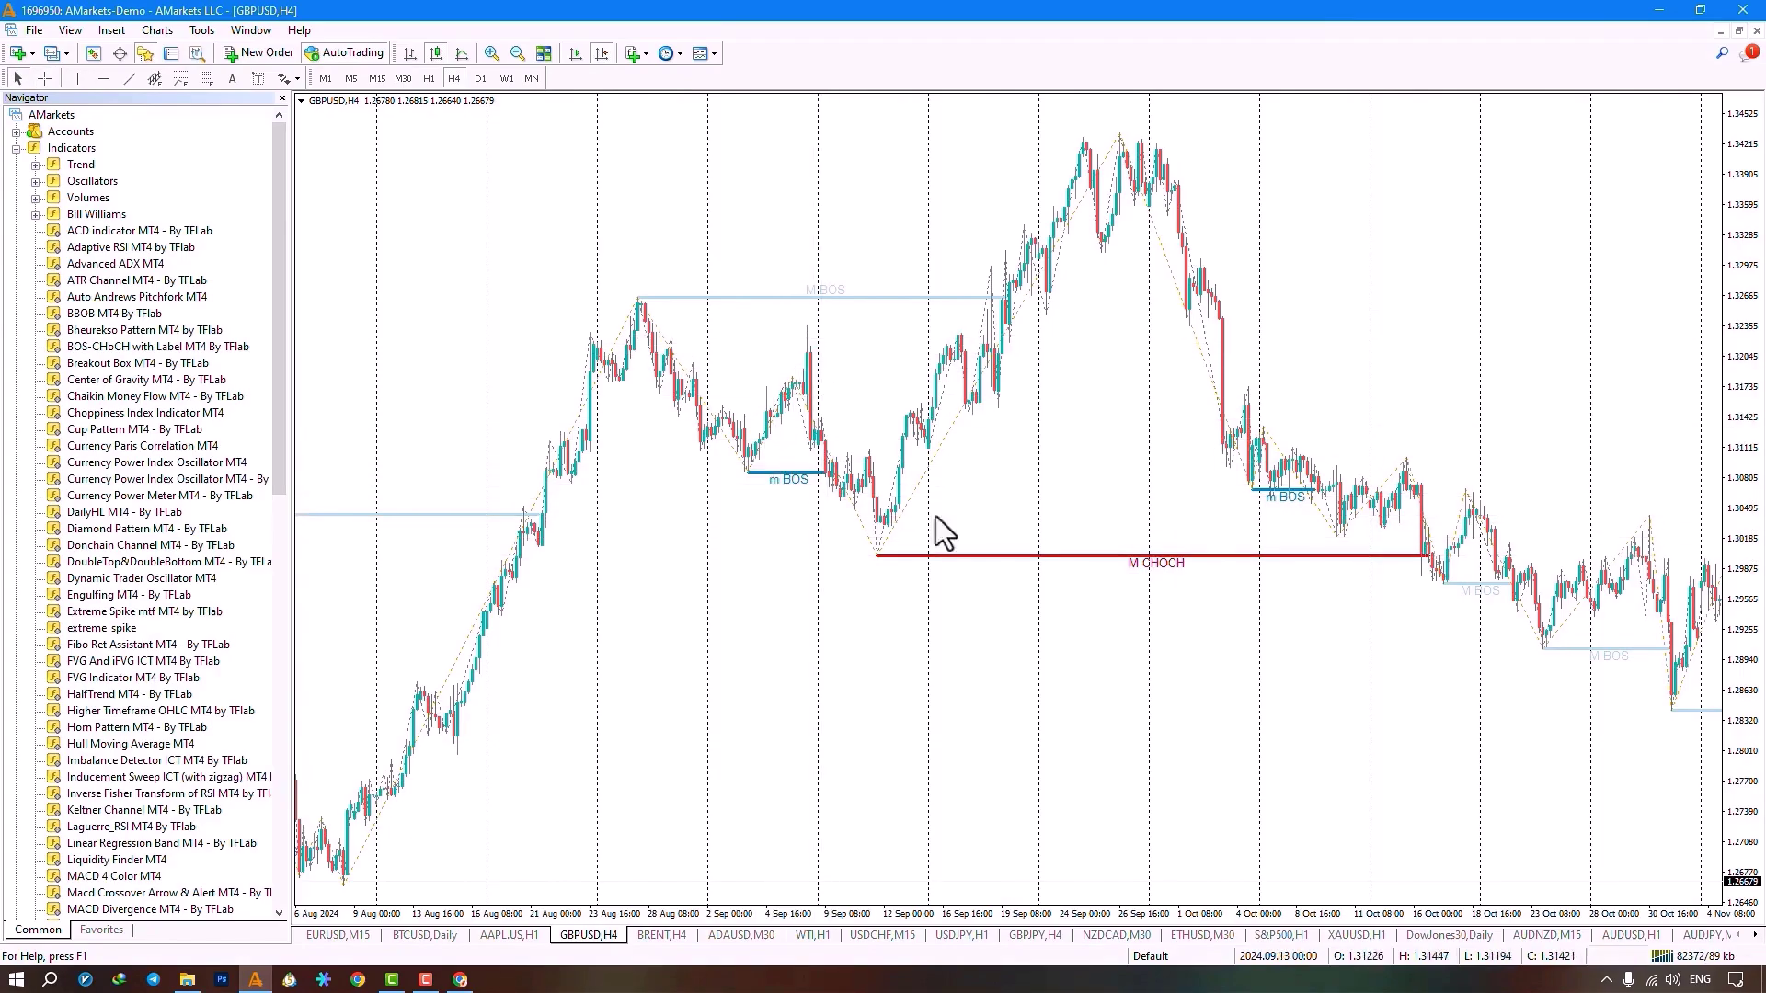
drag(1357, 692, 1017, 642)
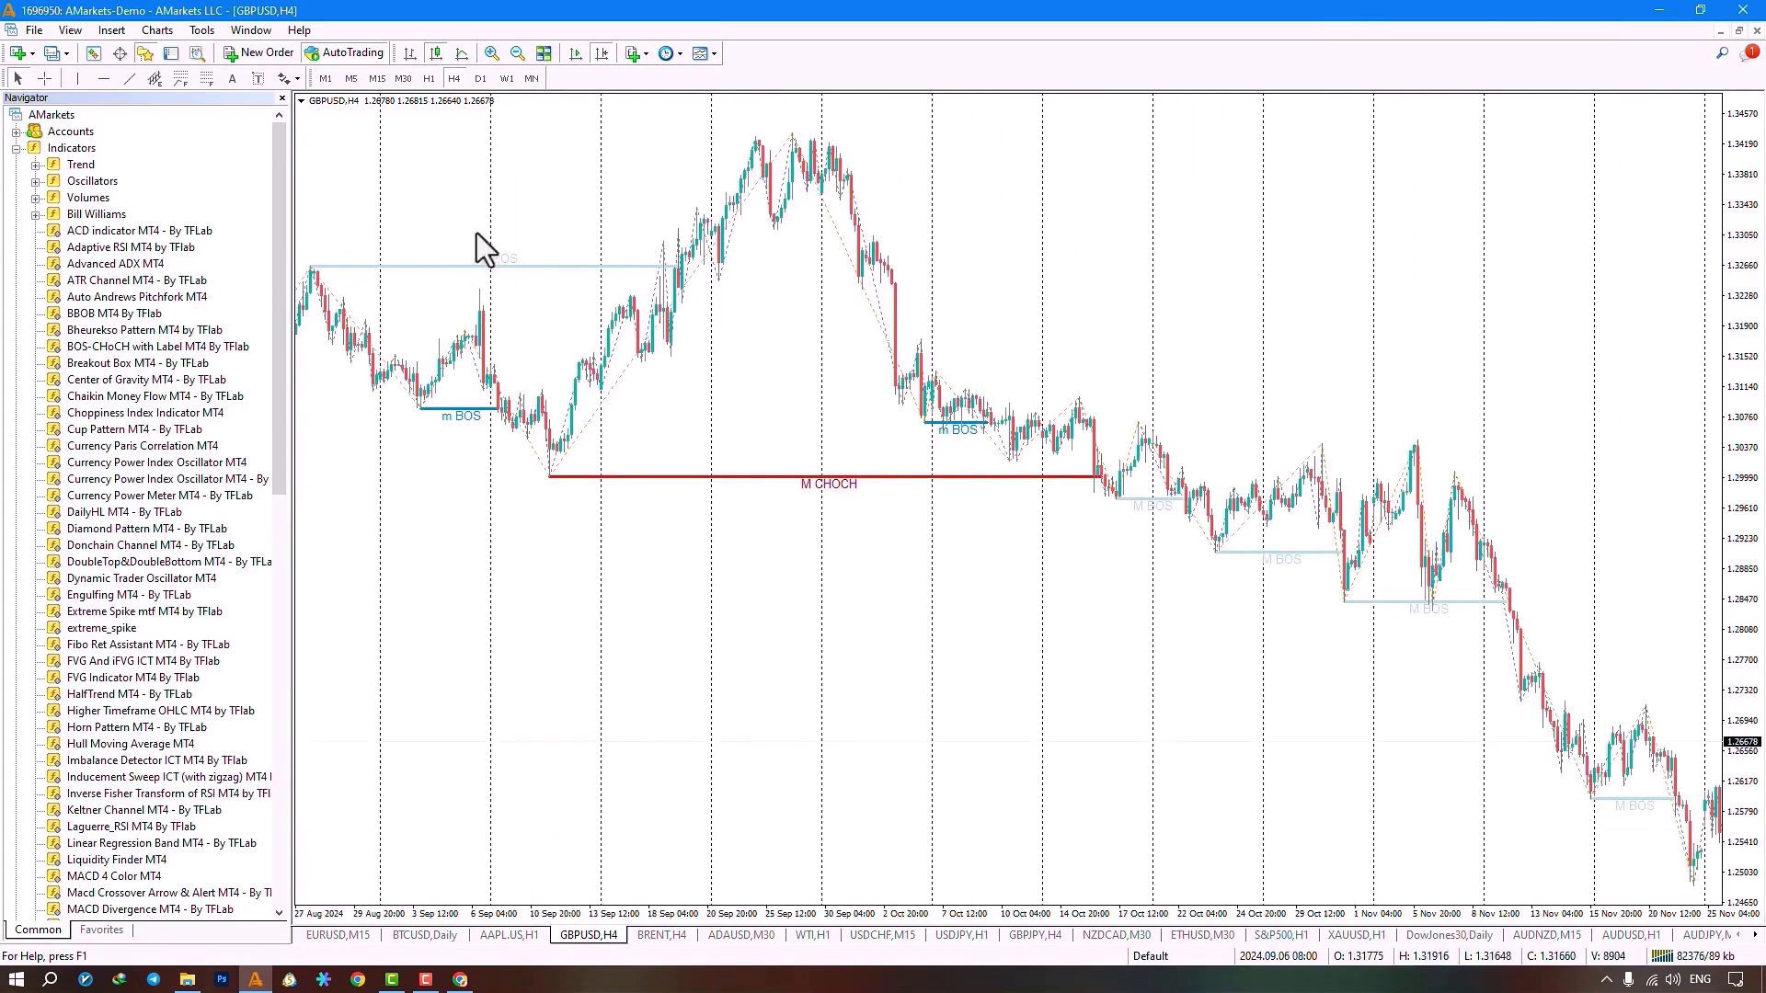
click(518, 54)
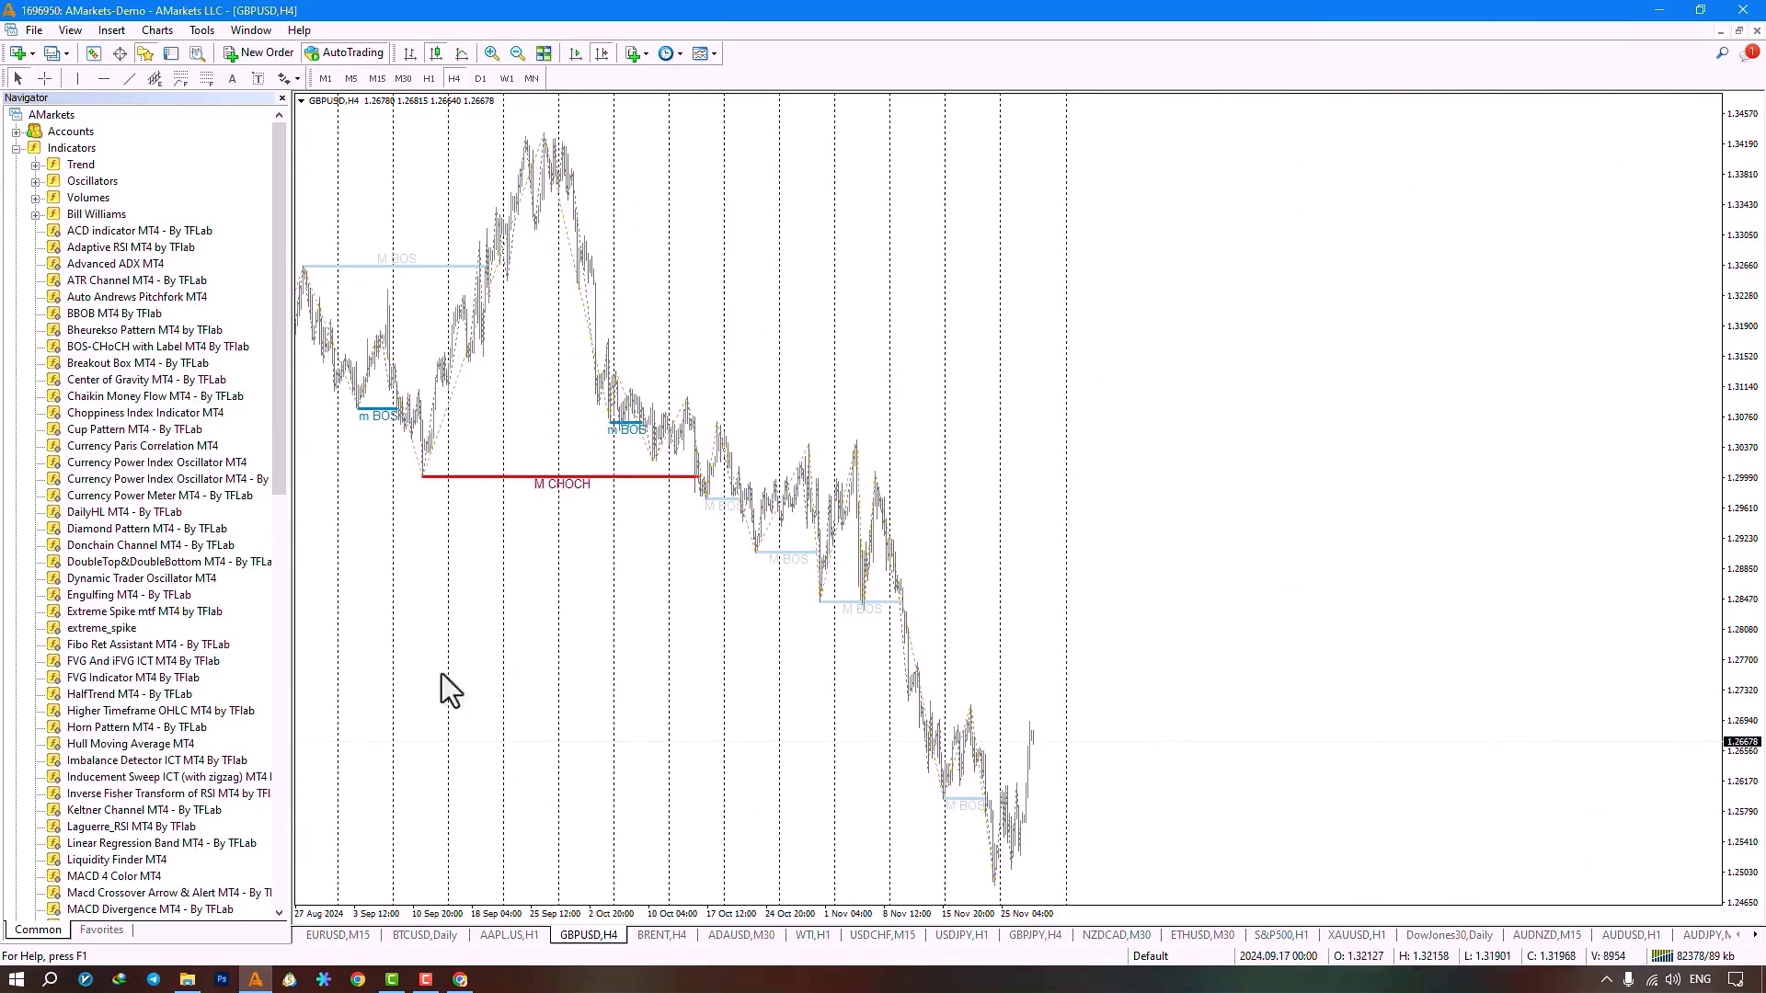
drag(407, 666, 1406, 584)
Step: Open the BOS-CHoCH with Label indicator's Inputs tab from the chart's Indicators list
right_click(960, 370)
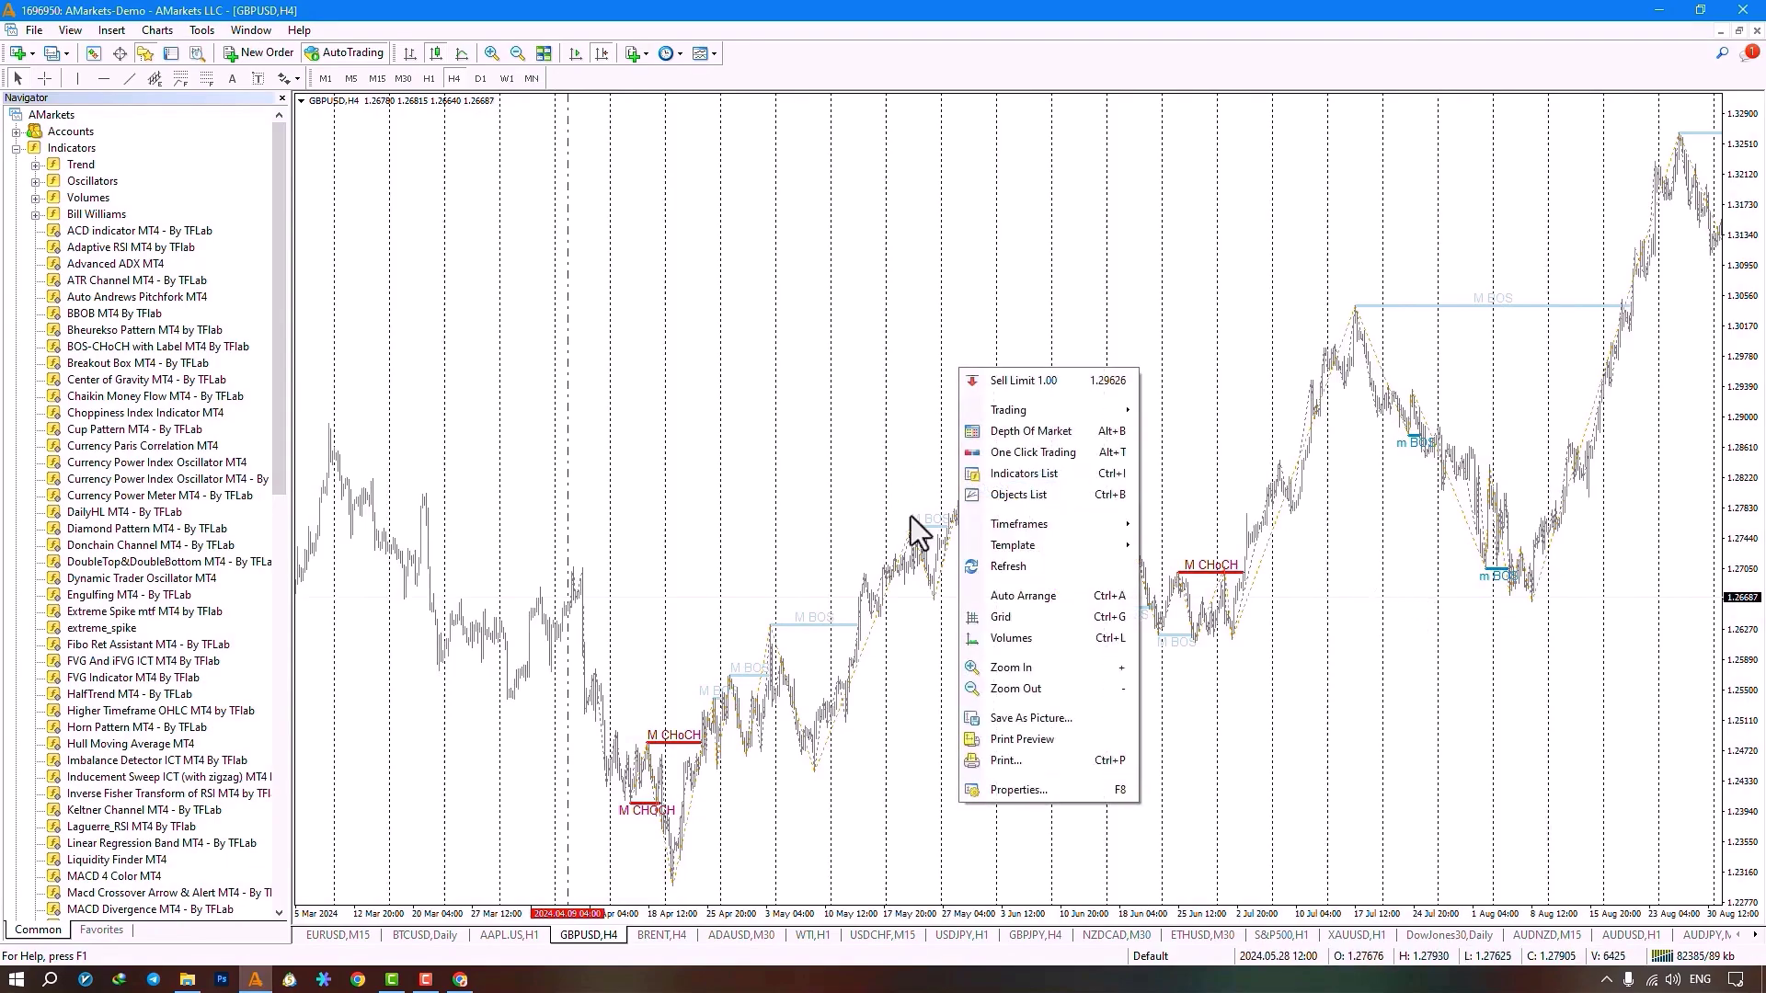
click(1025, 474)
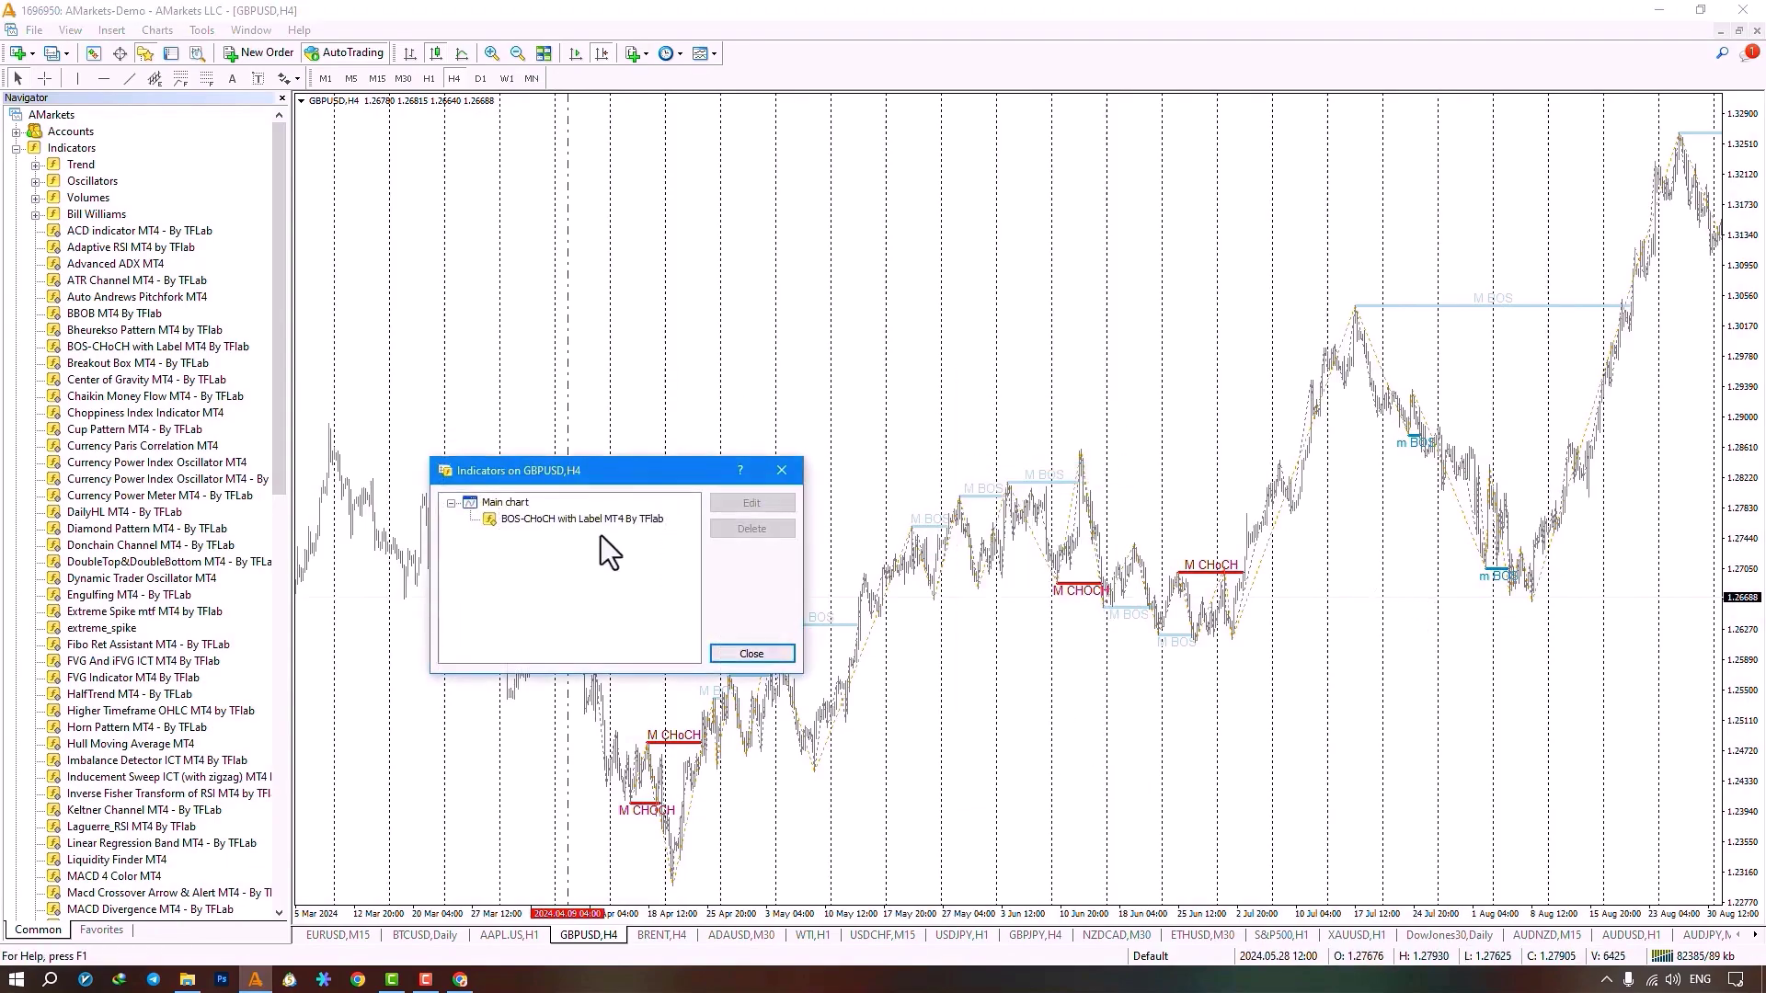
double_click(606, 525)
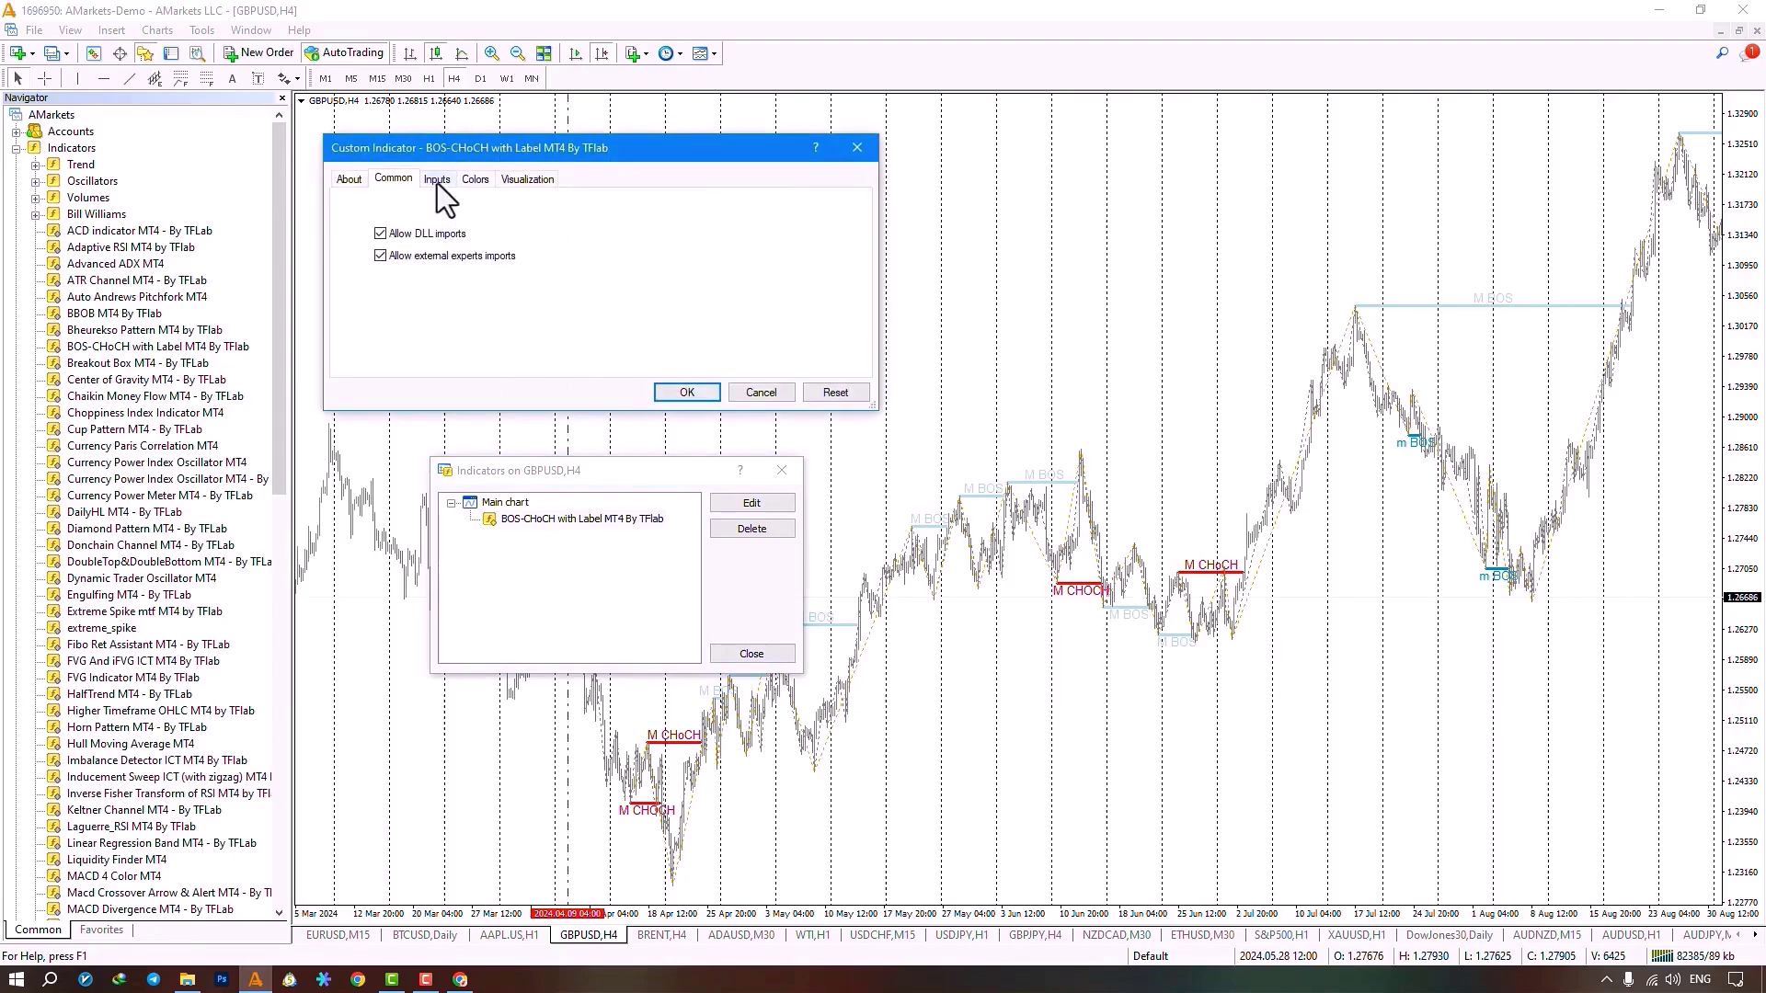
click(437, 180)
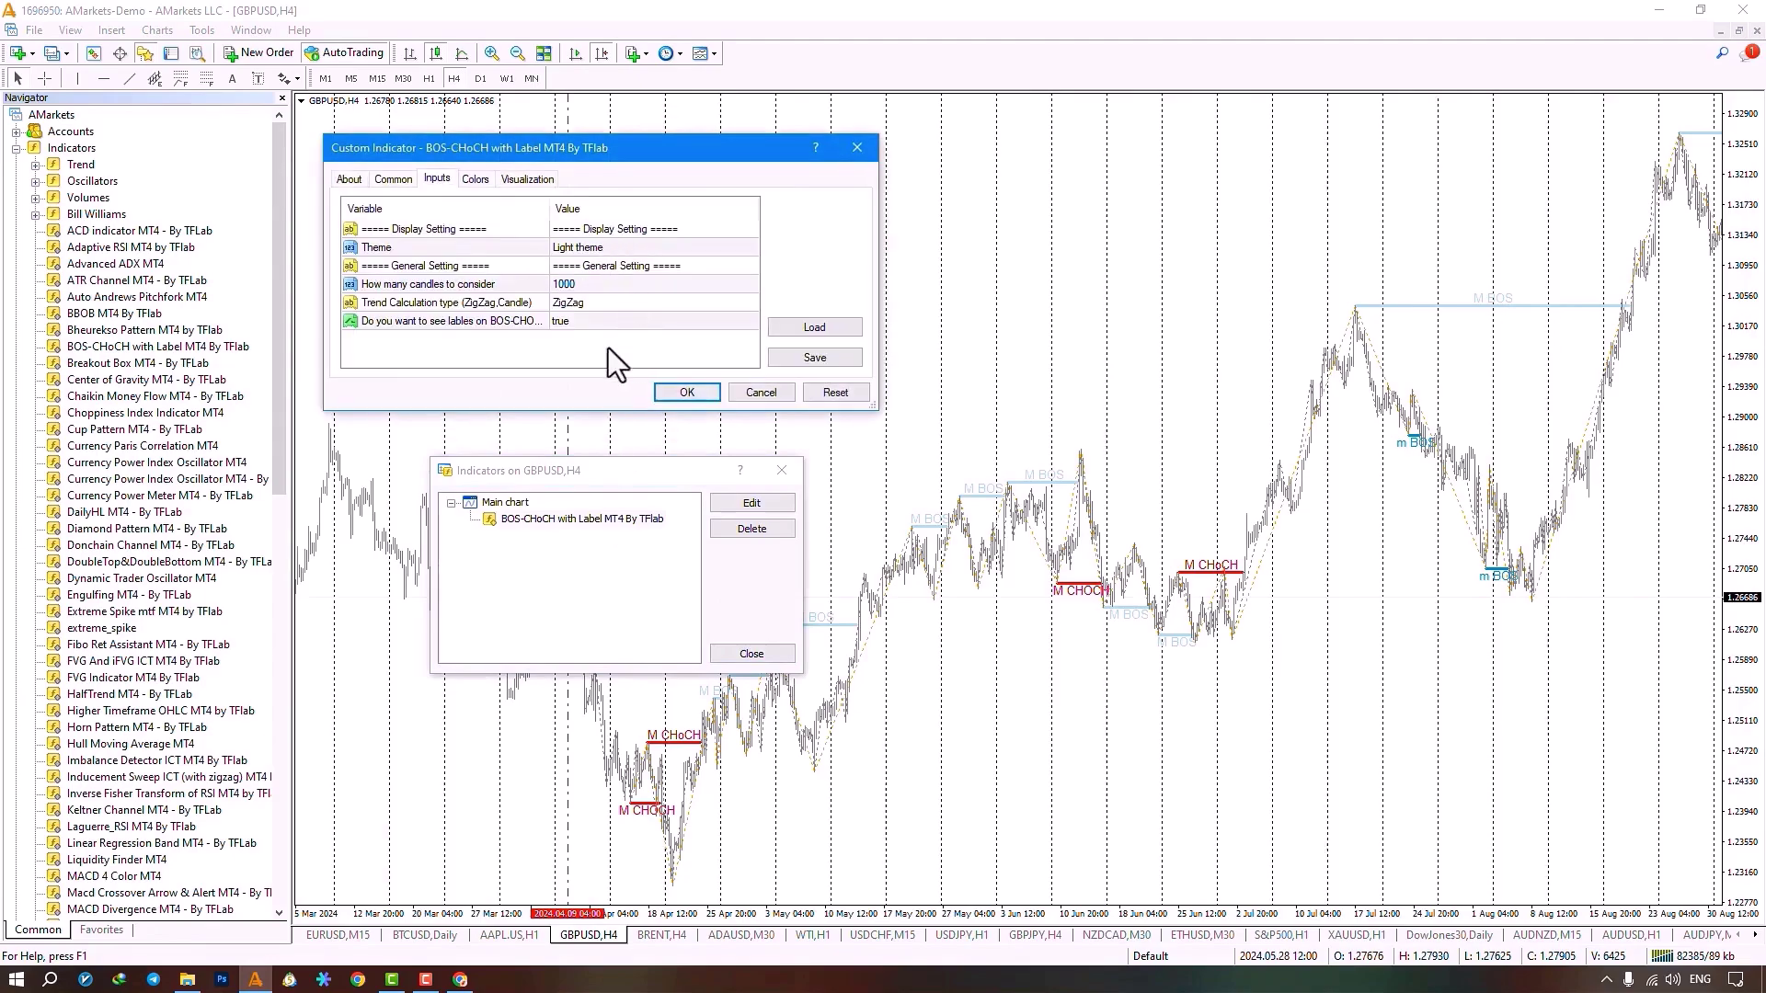
Step: Expand the Theme input's dropdown to show Dark theme, Light theme and Auto
click(629, 227)
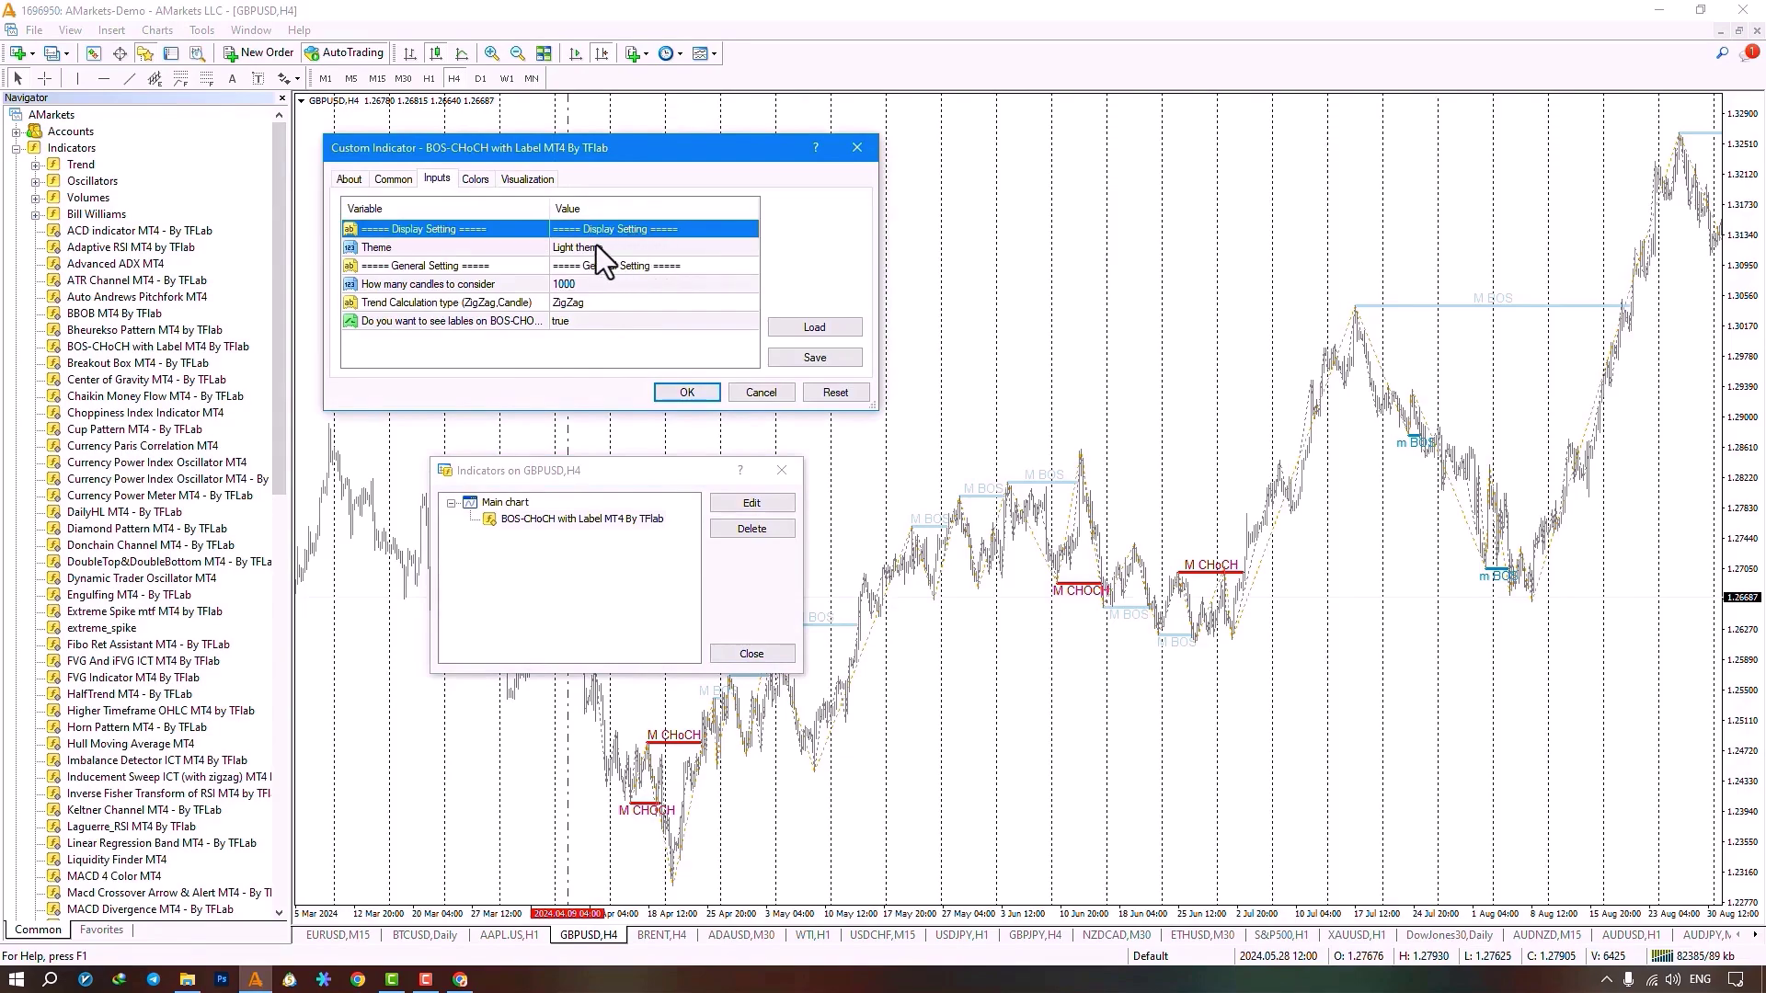
click(607, 248)
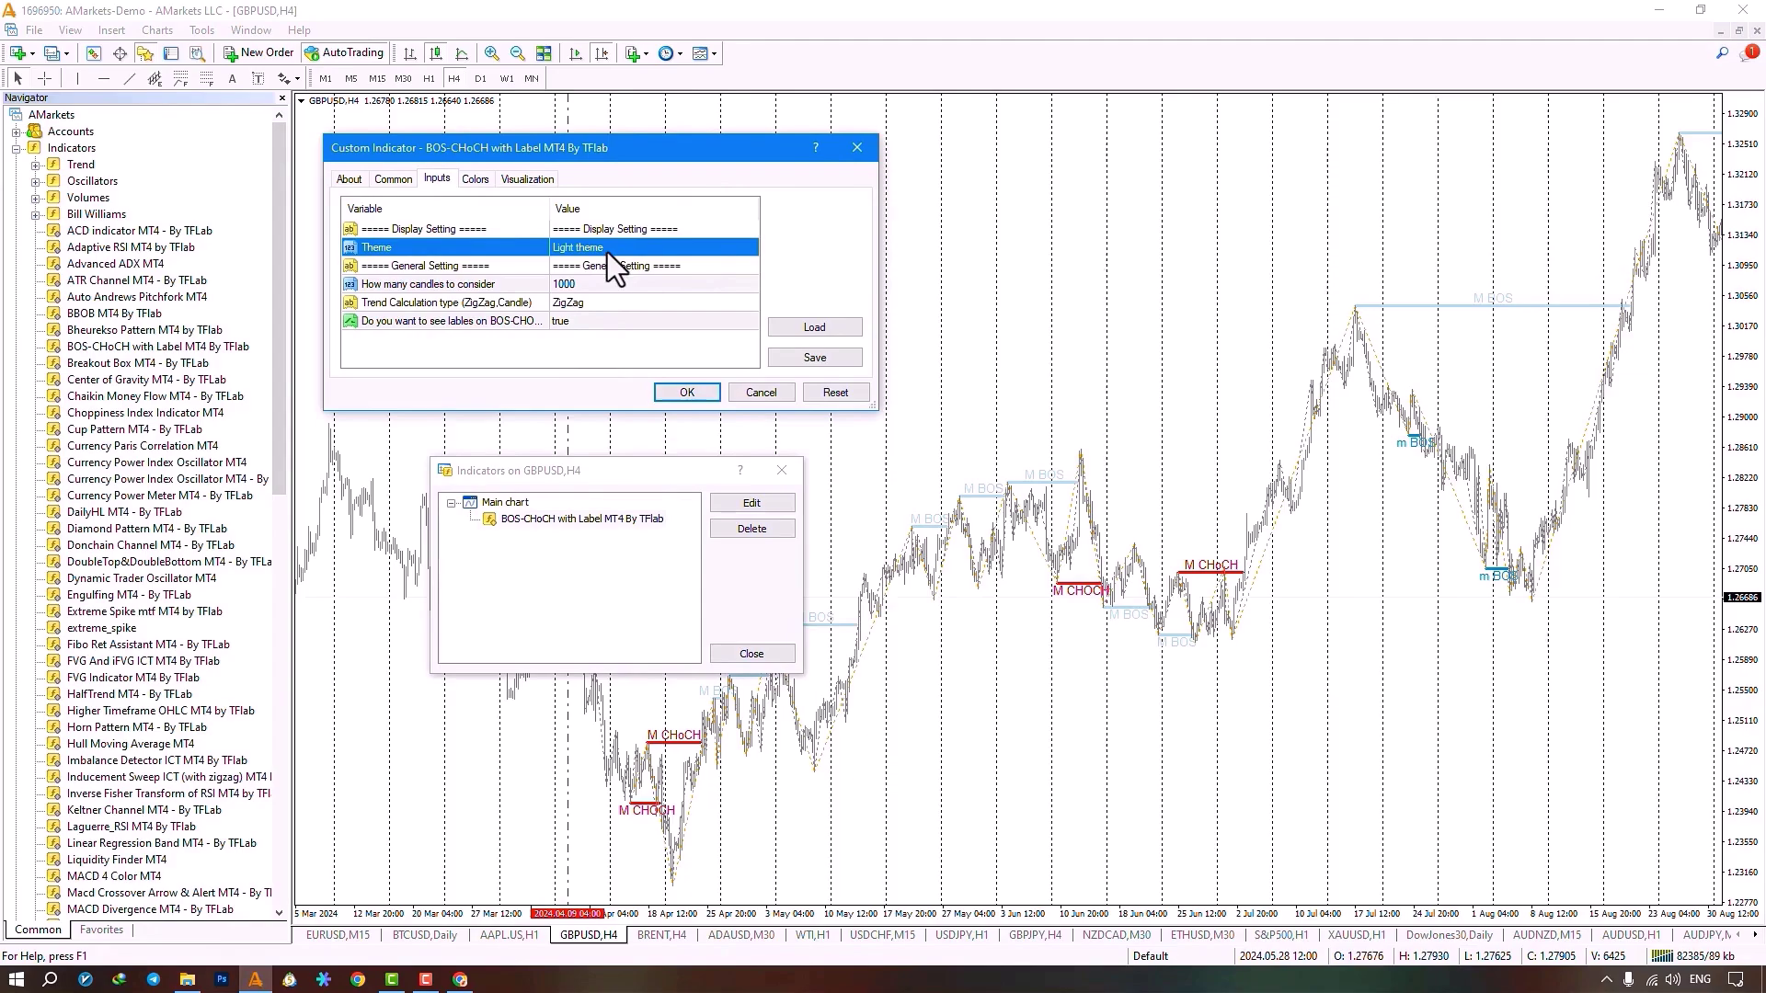
click(607, 249)
click(607, 249)
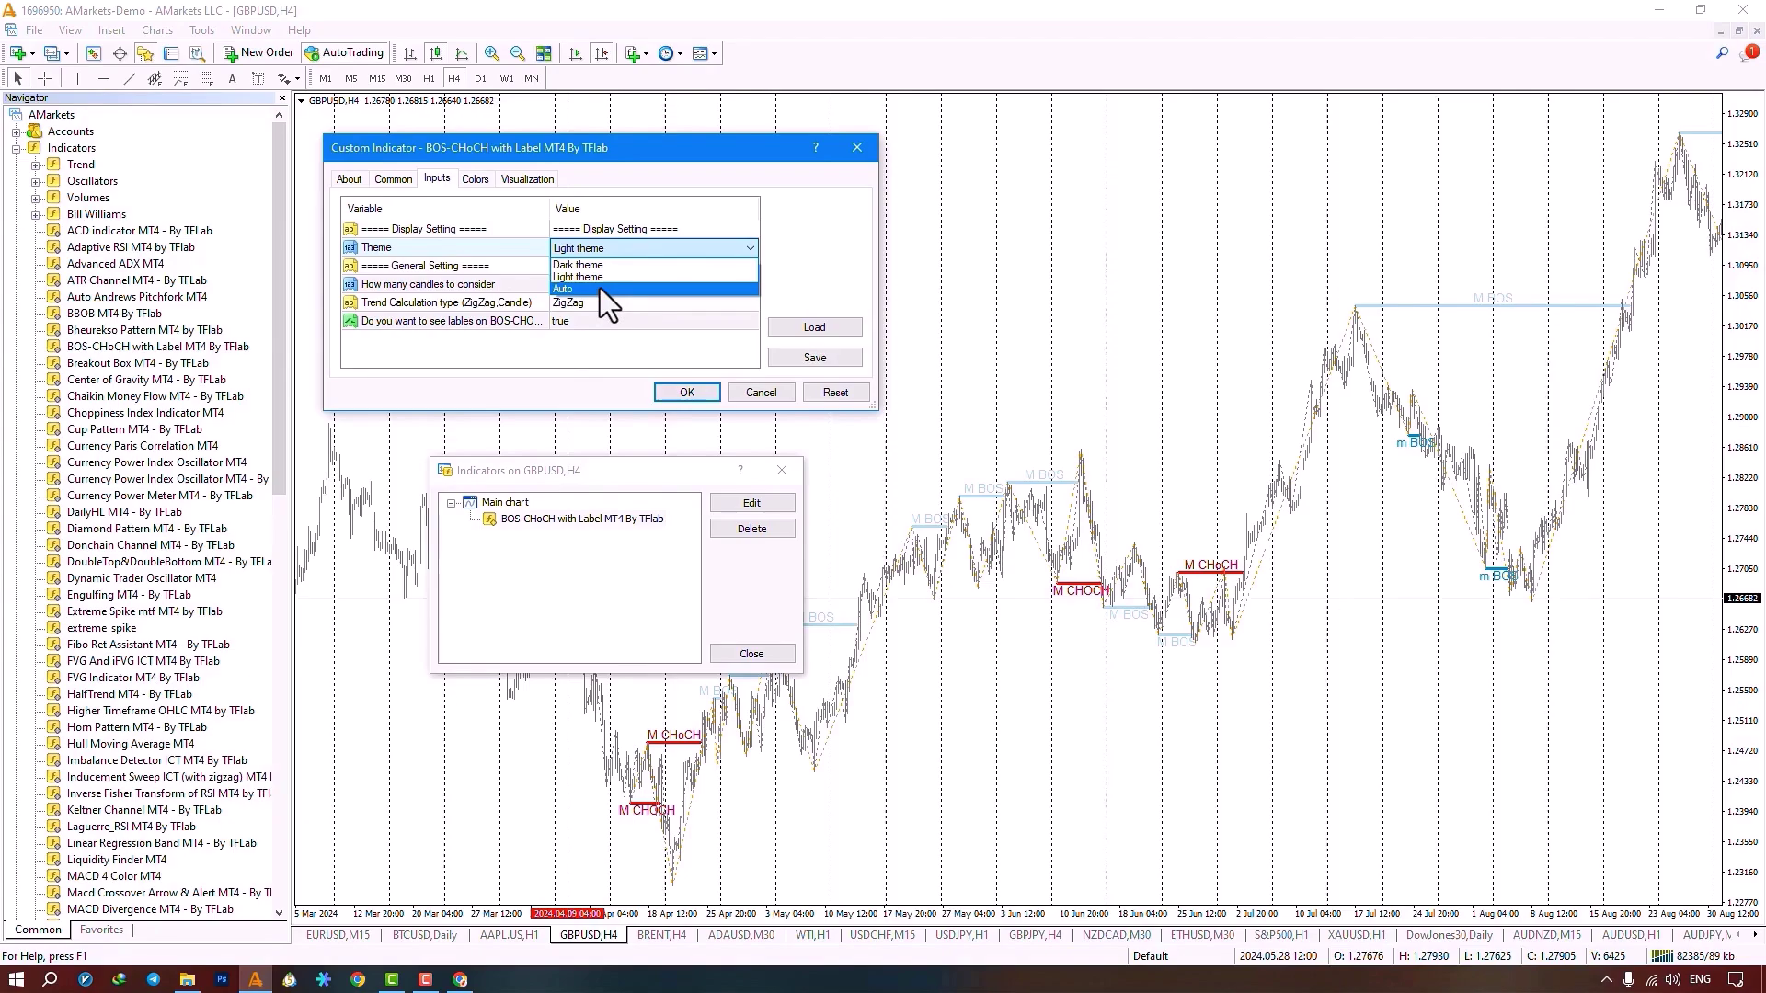
Step: Close the Theme choices unchanged and drag the indicator settings window right
click(619, 314)
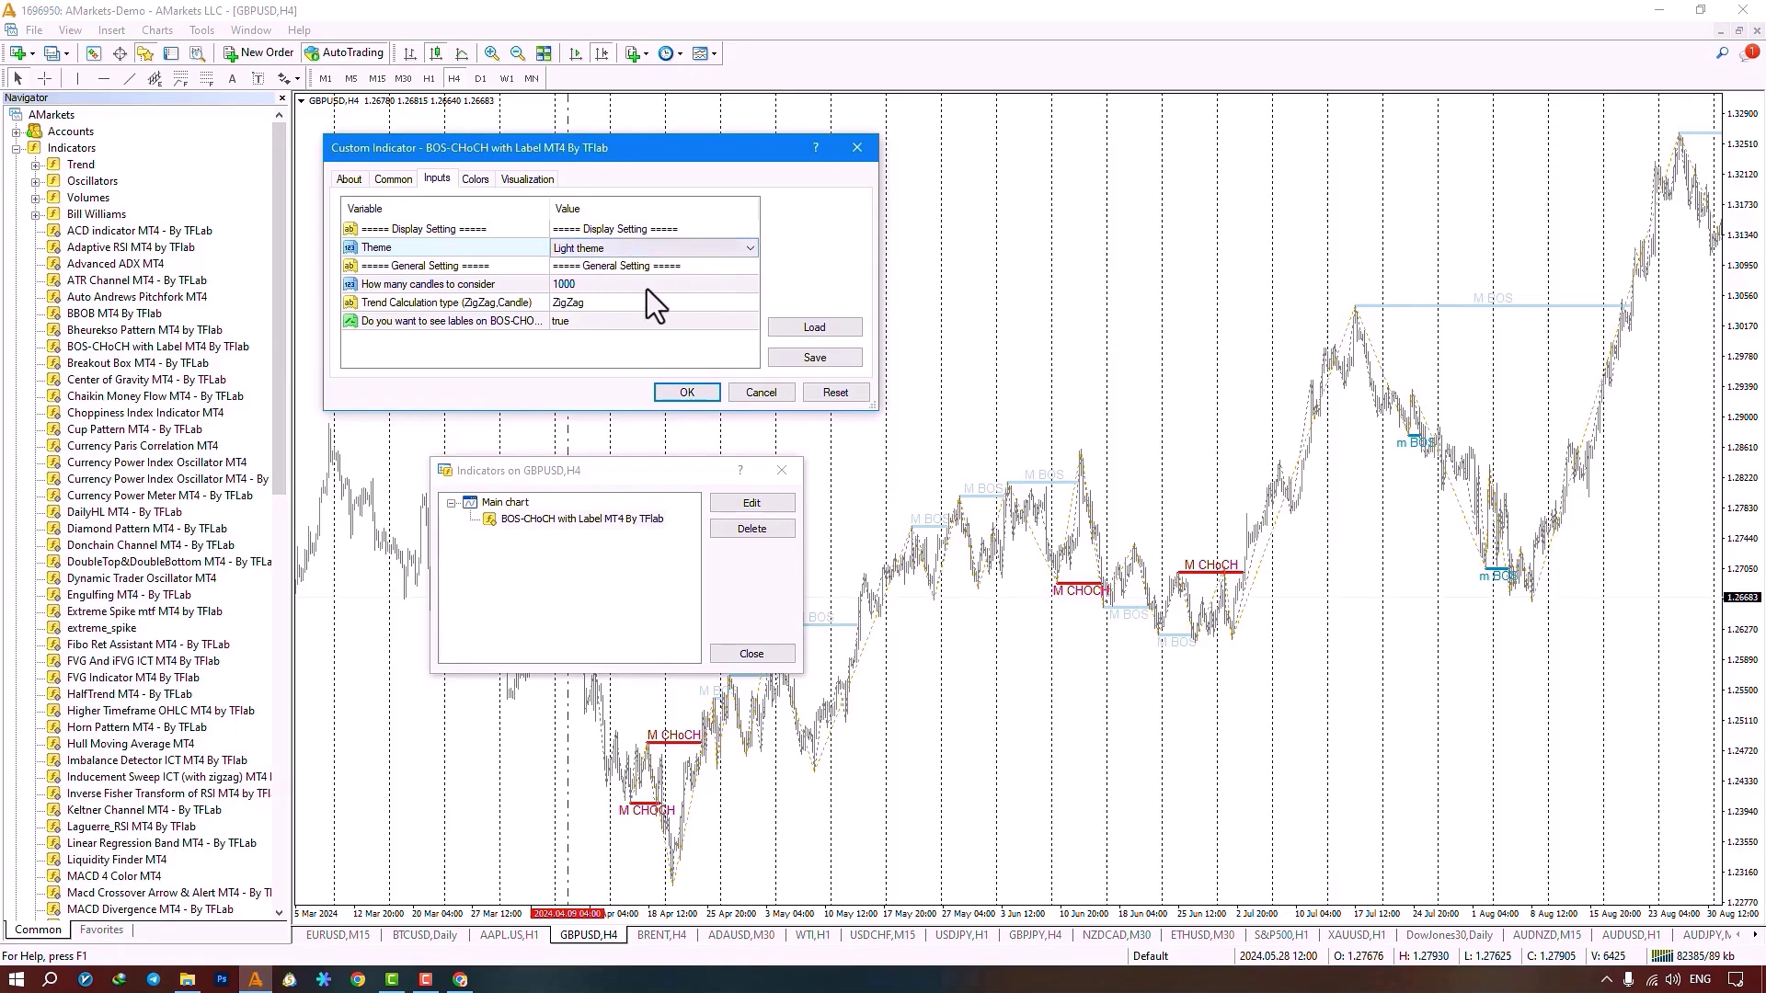
click(639, 288)
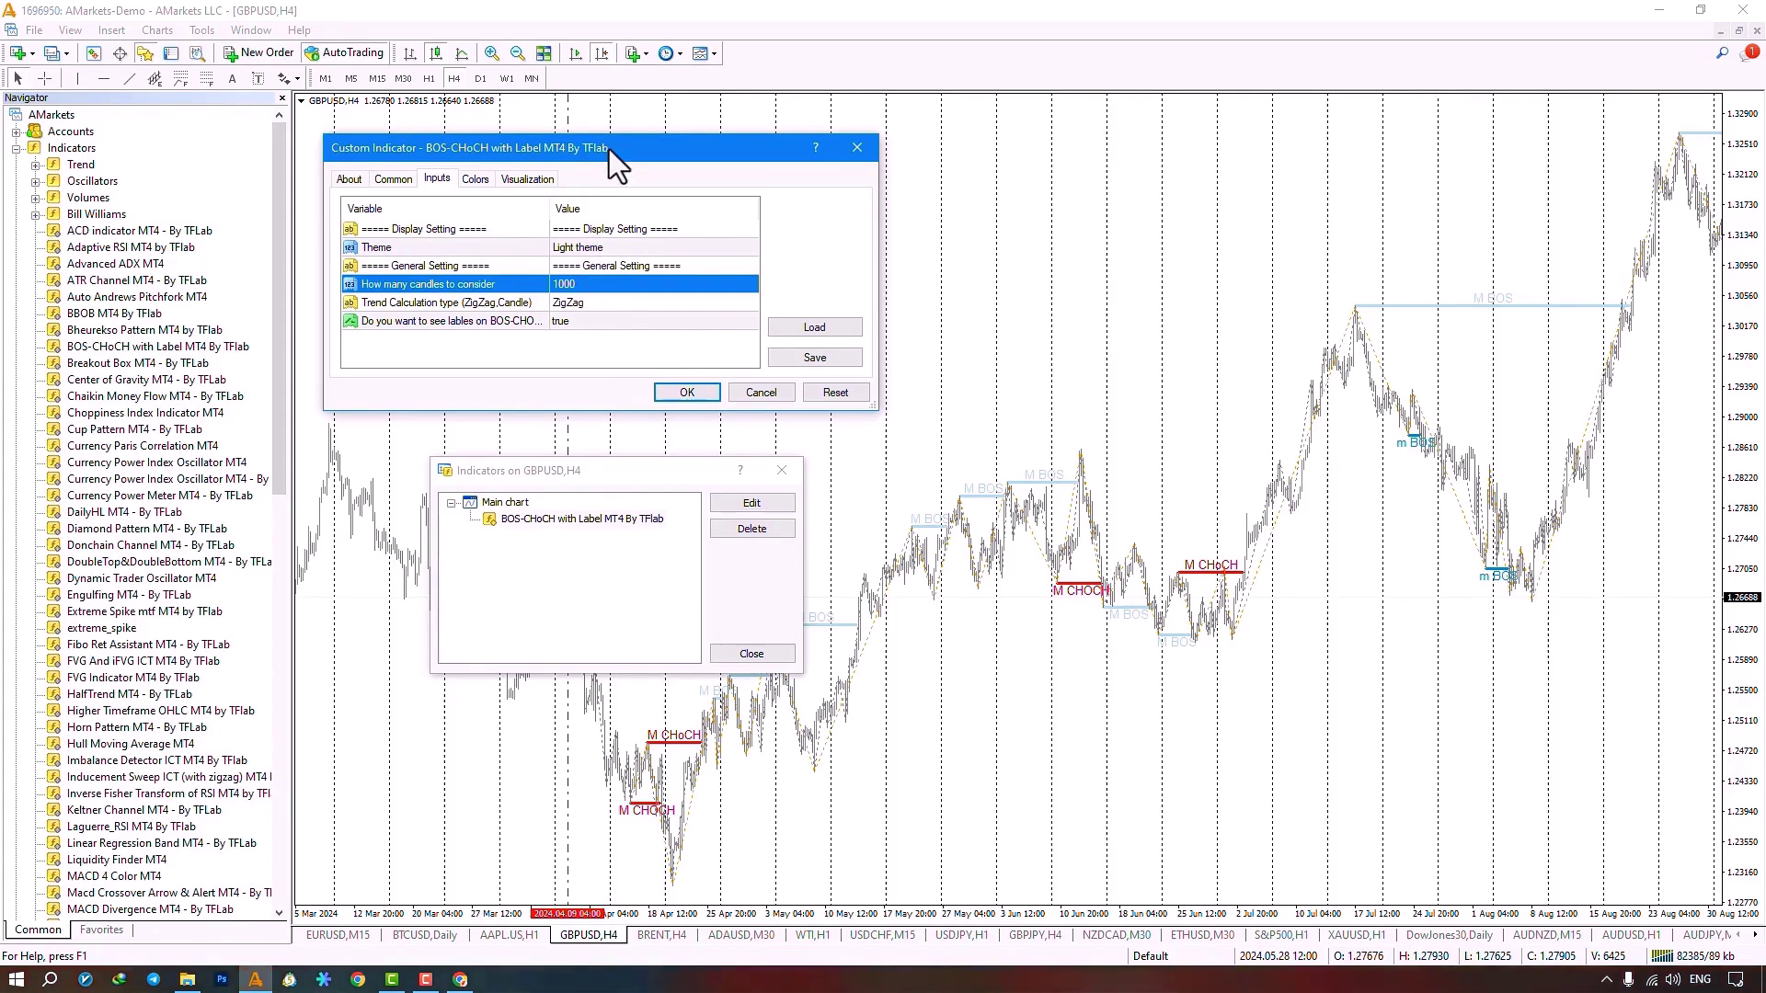
drag(609, 149, 994, 228)
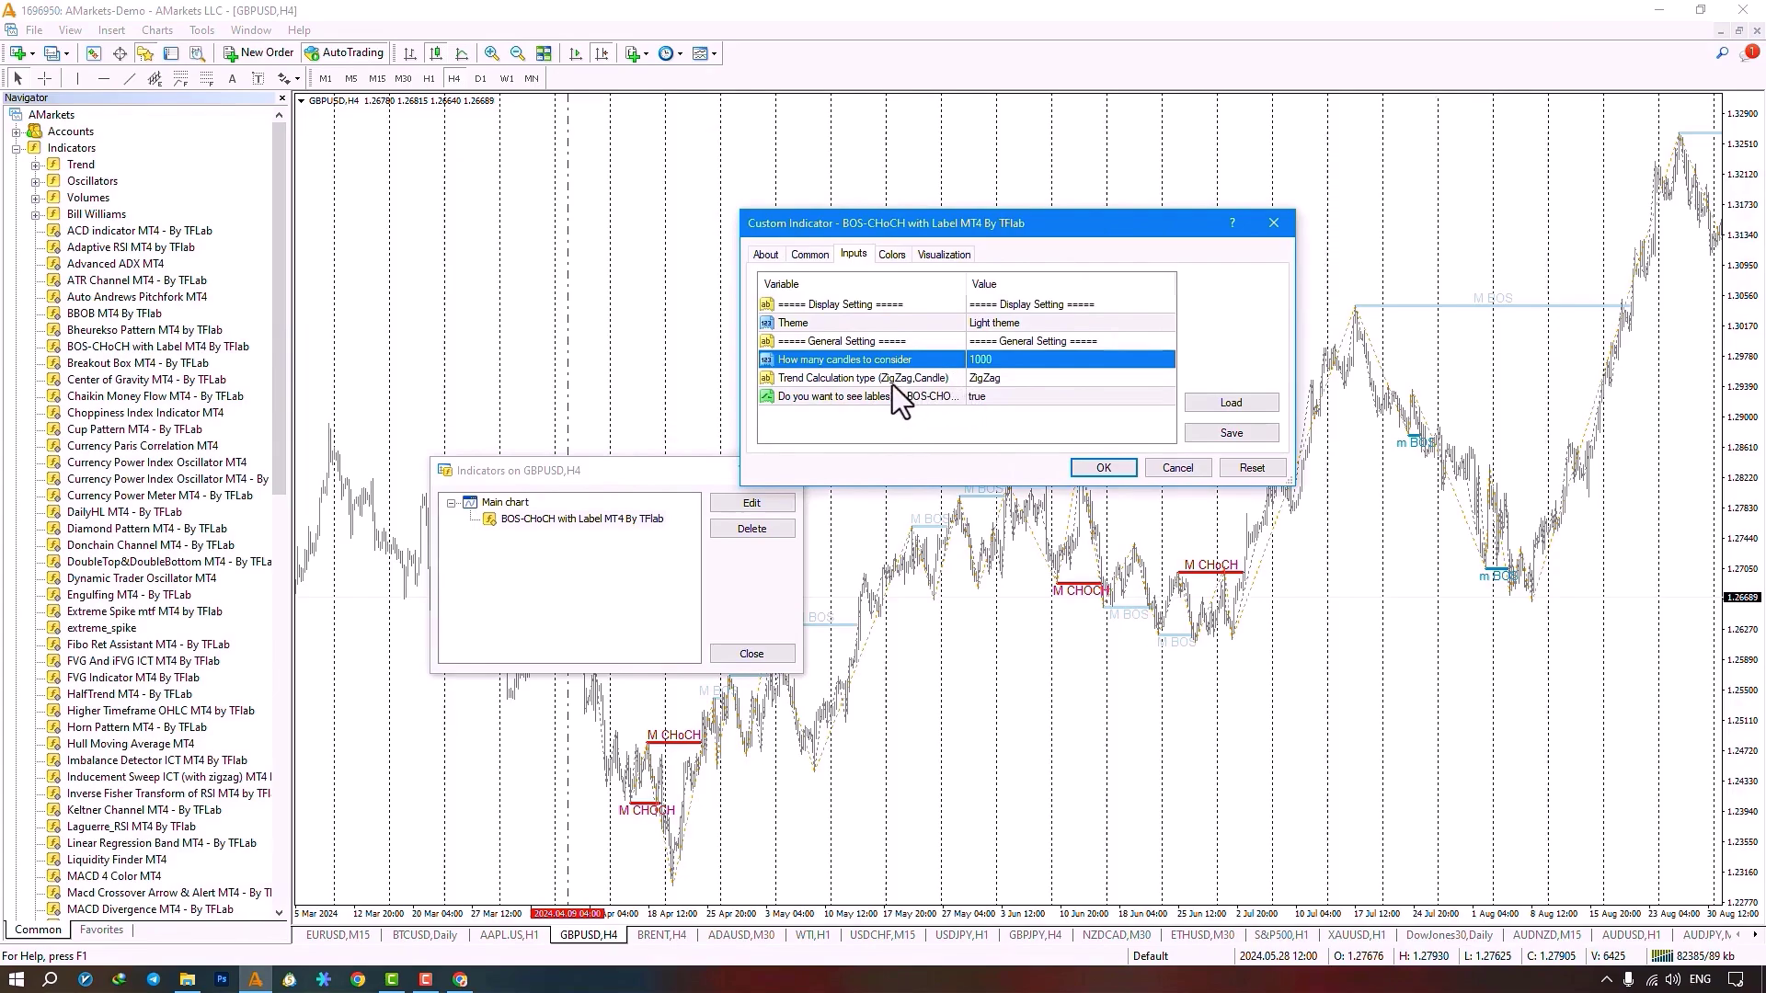
Step: Inspect the Trend Calculation type, leaving it at ZigZag, then select the labels input
click(1018, 386)
click(1019, 384)
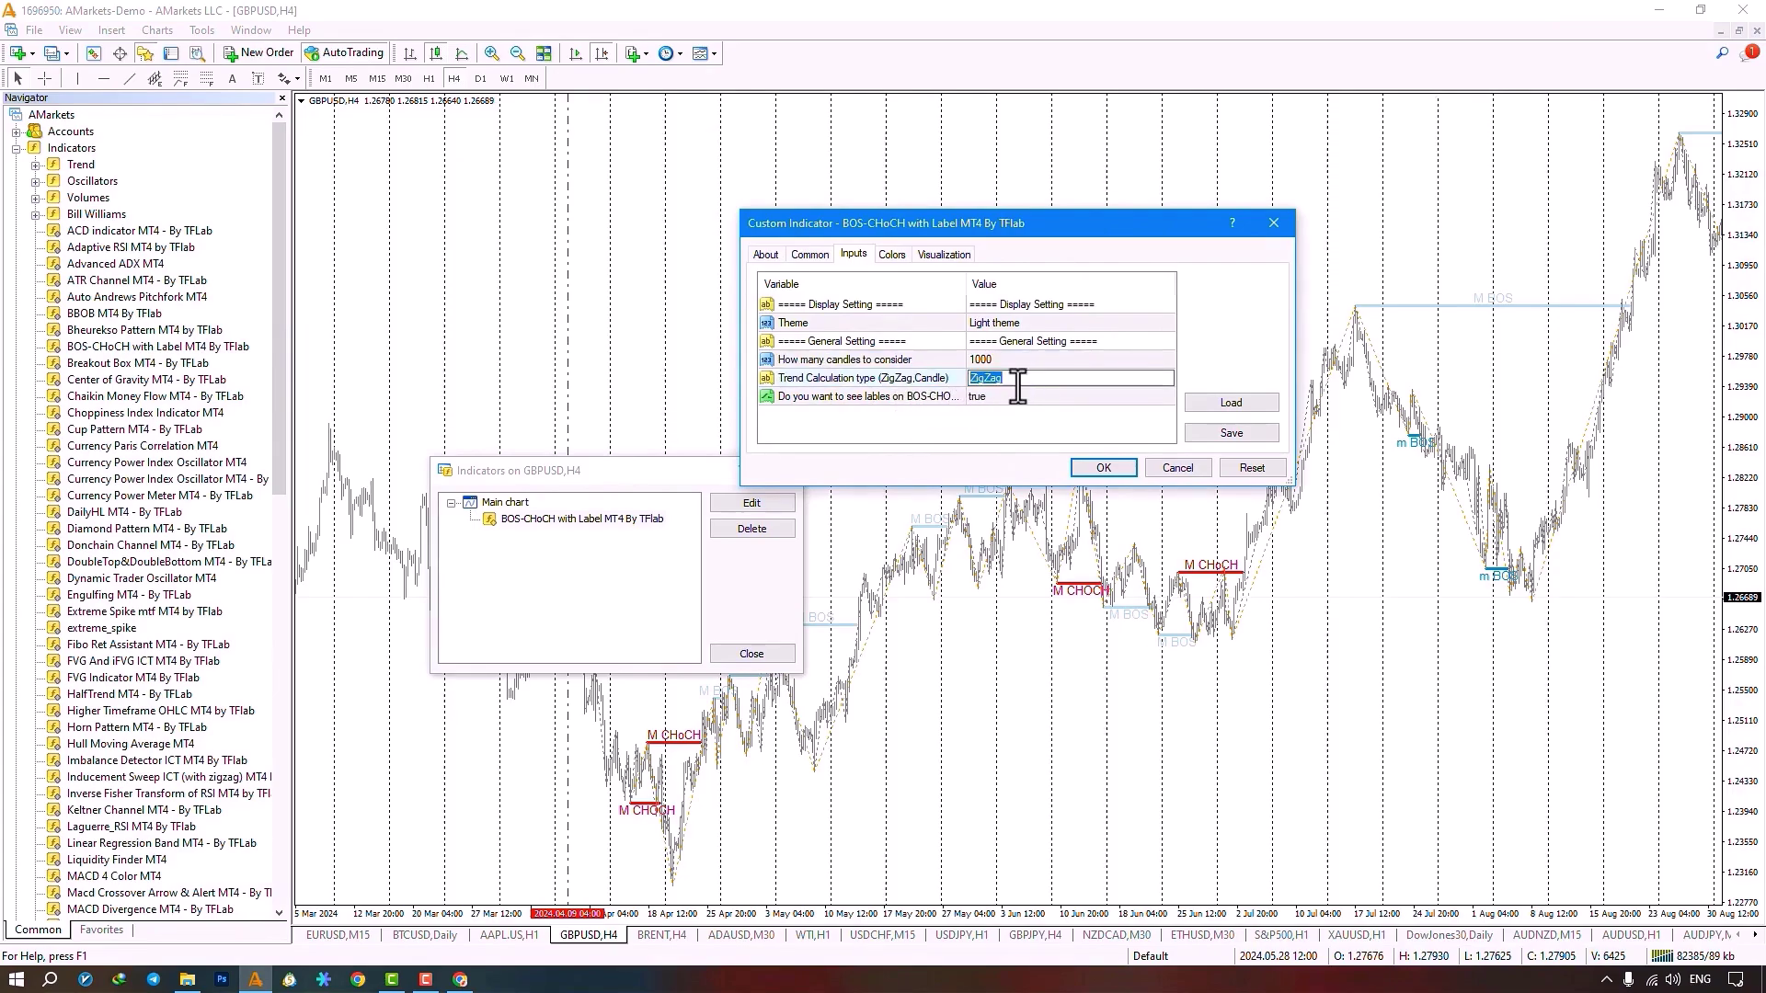
click(930, 380)
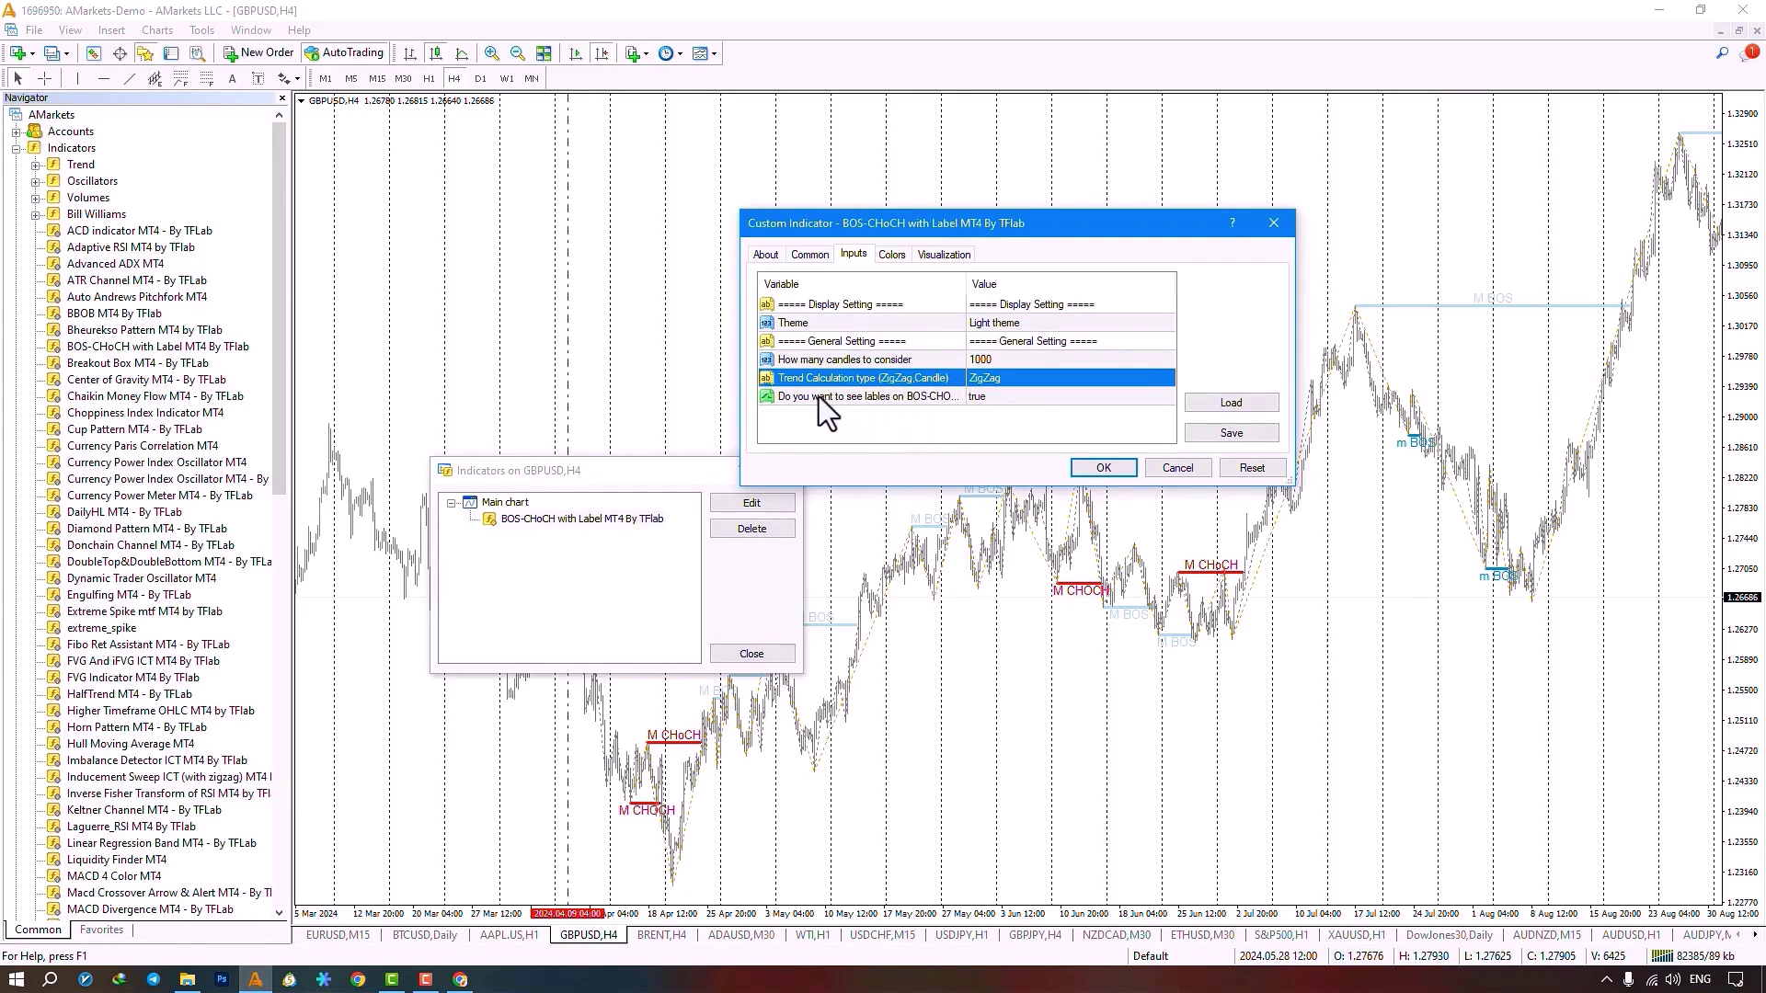
click(1031, 404)
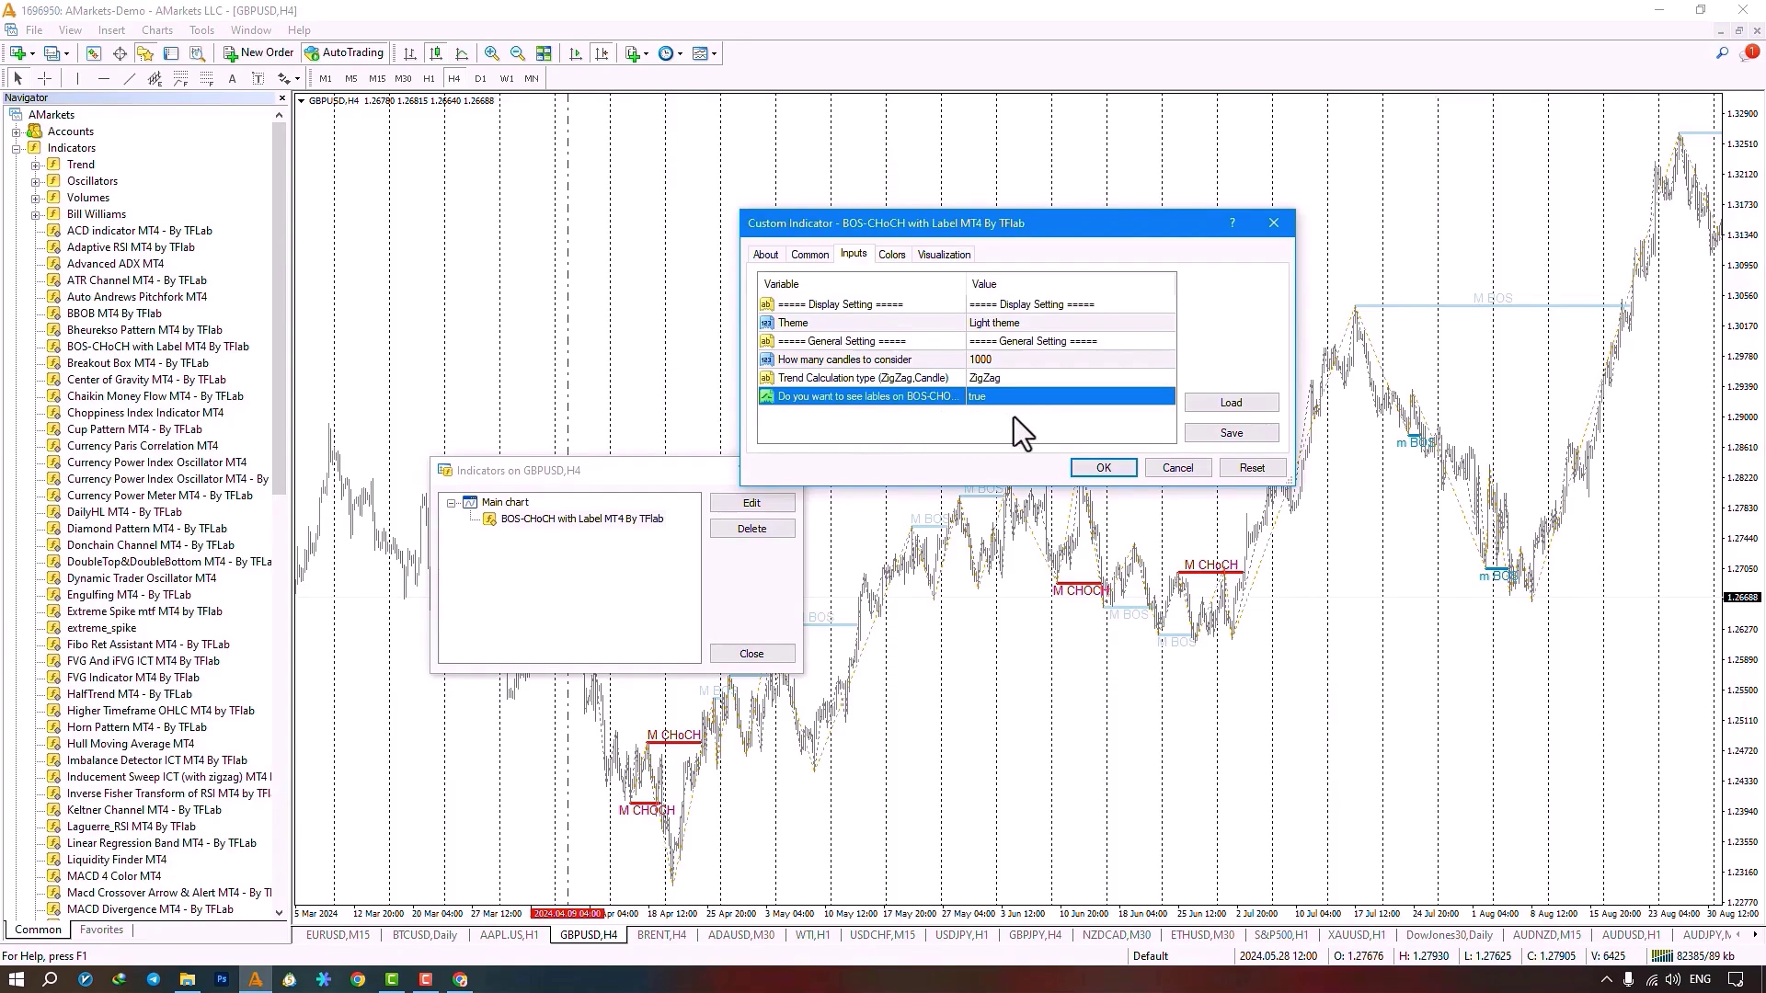
Step: Switch the indicator Theme to Dark theme and set candles to consider to 500
click(1027, 322)
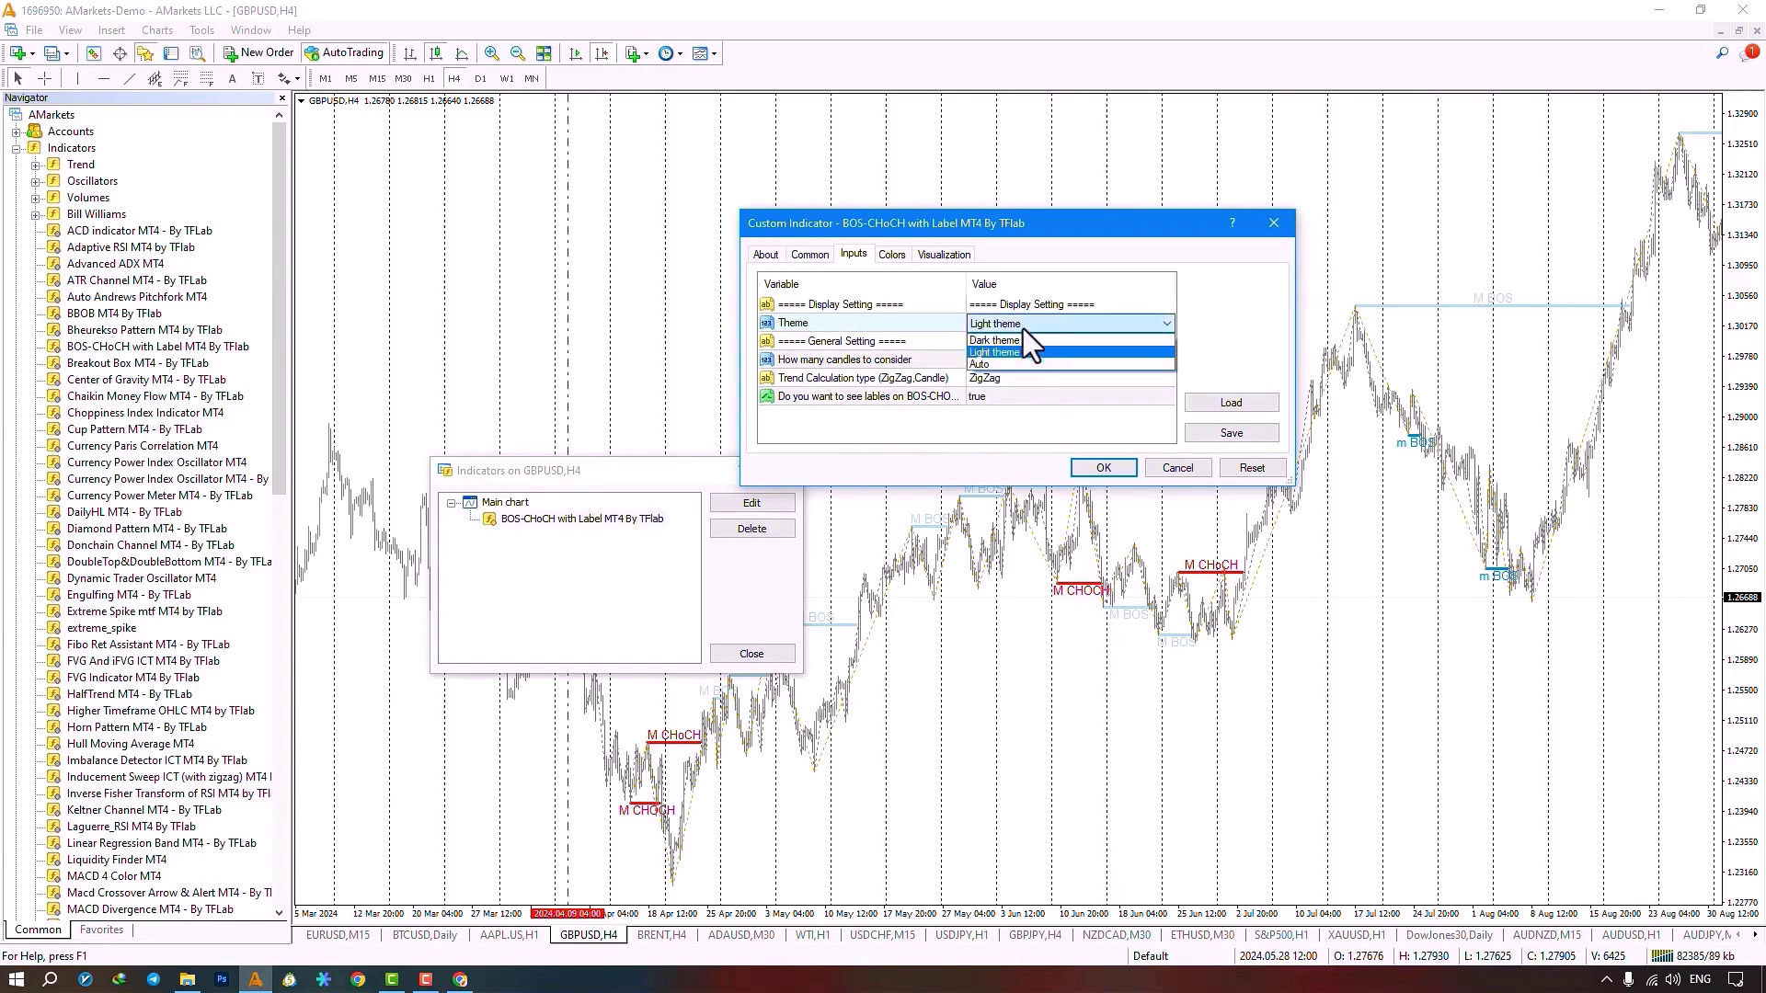
click(1012, 340)
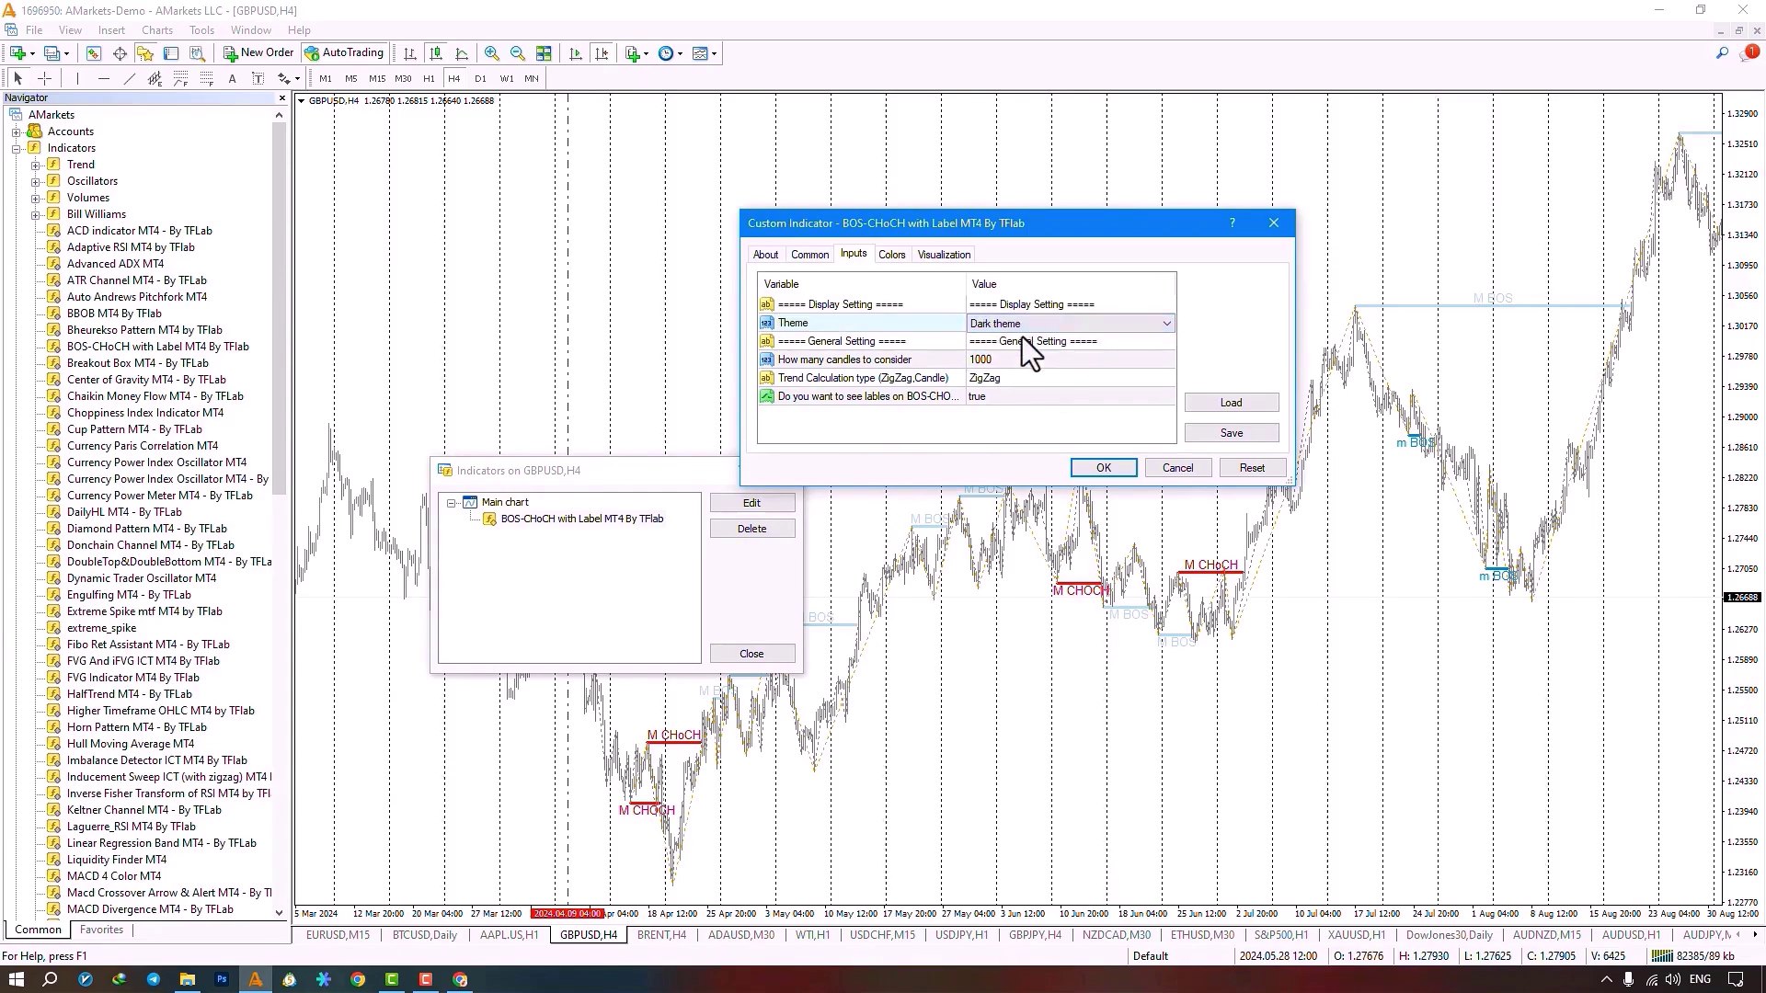
click(1023, 362)
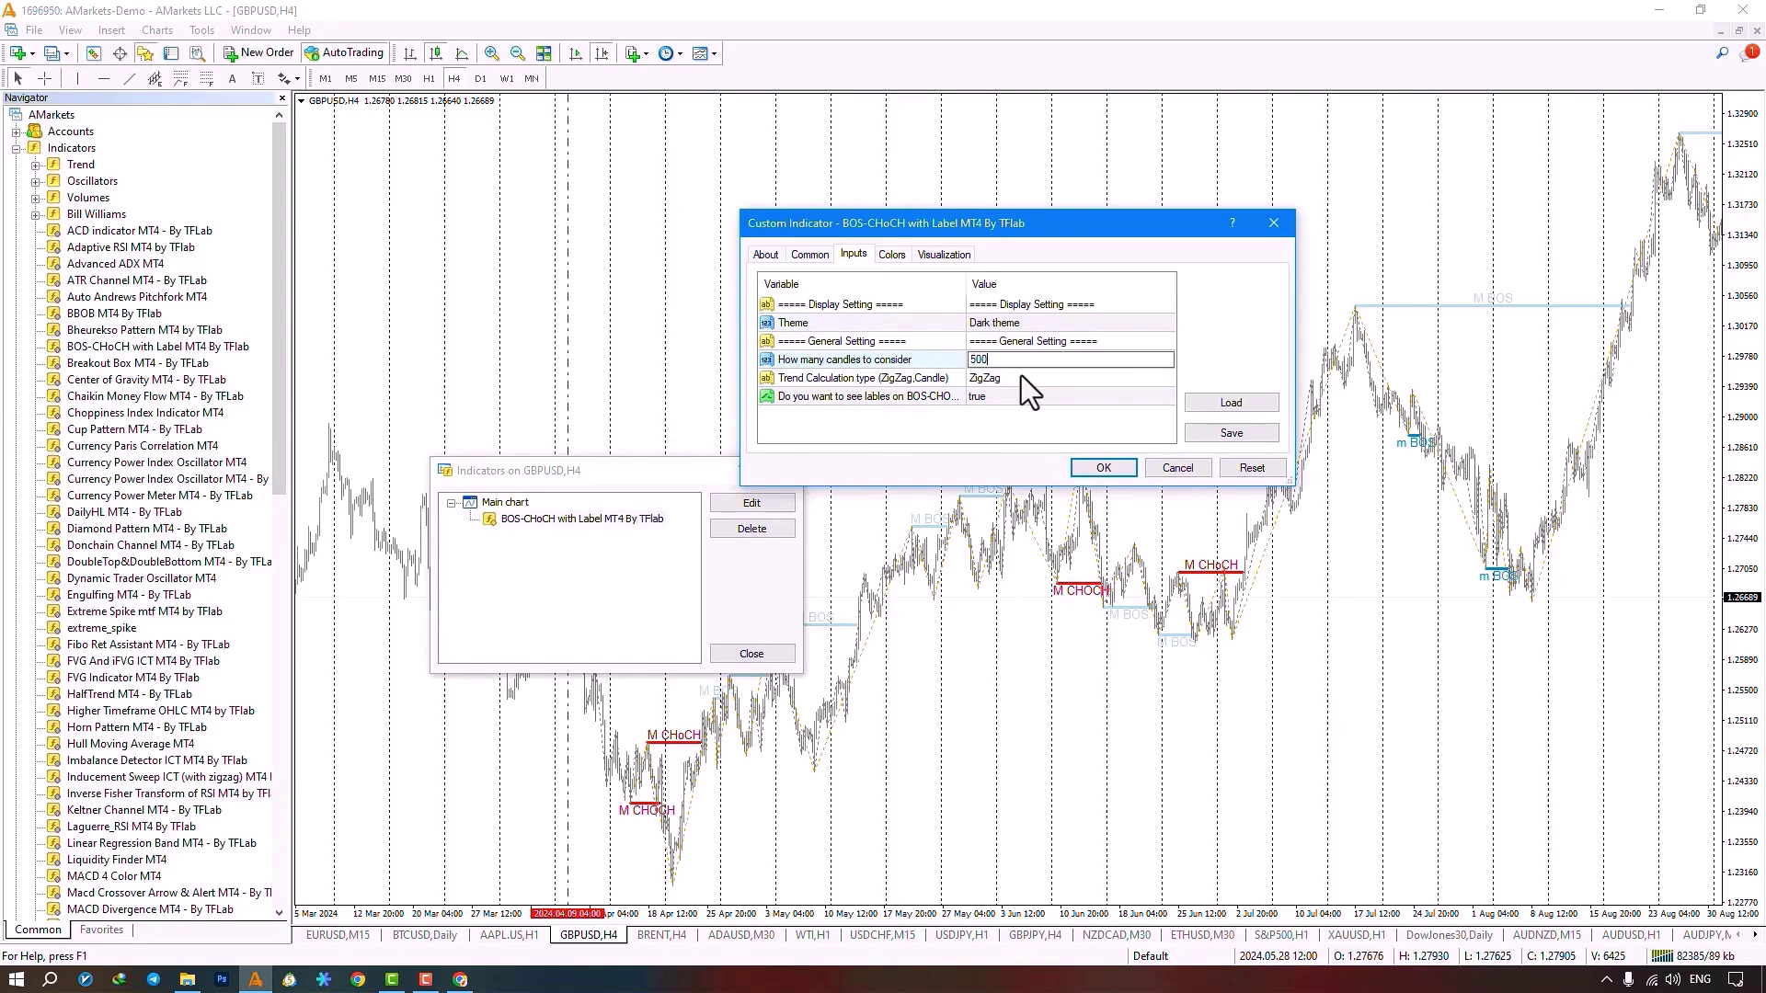
key(Return)
Step: Apply the Dark theme, 500-candle settings and close the Indicators list
click(1102, 469)
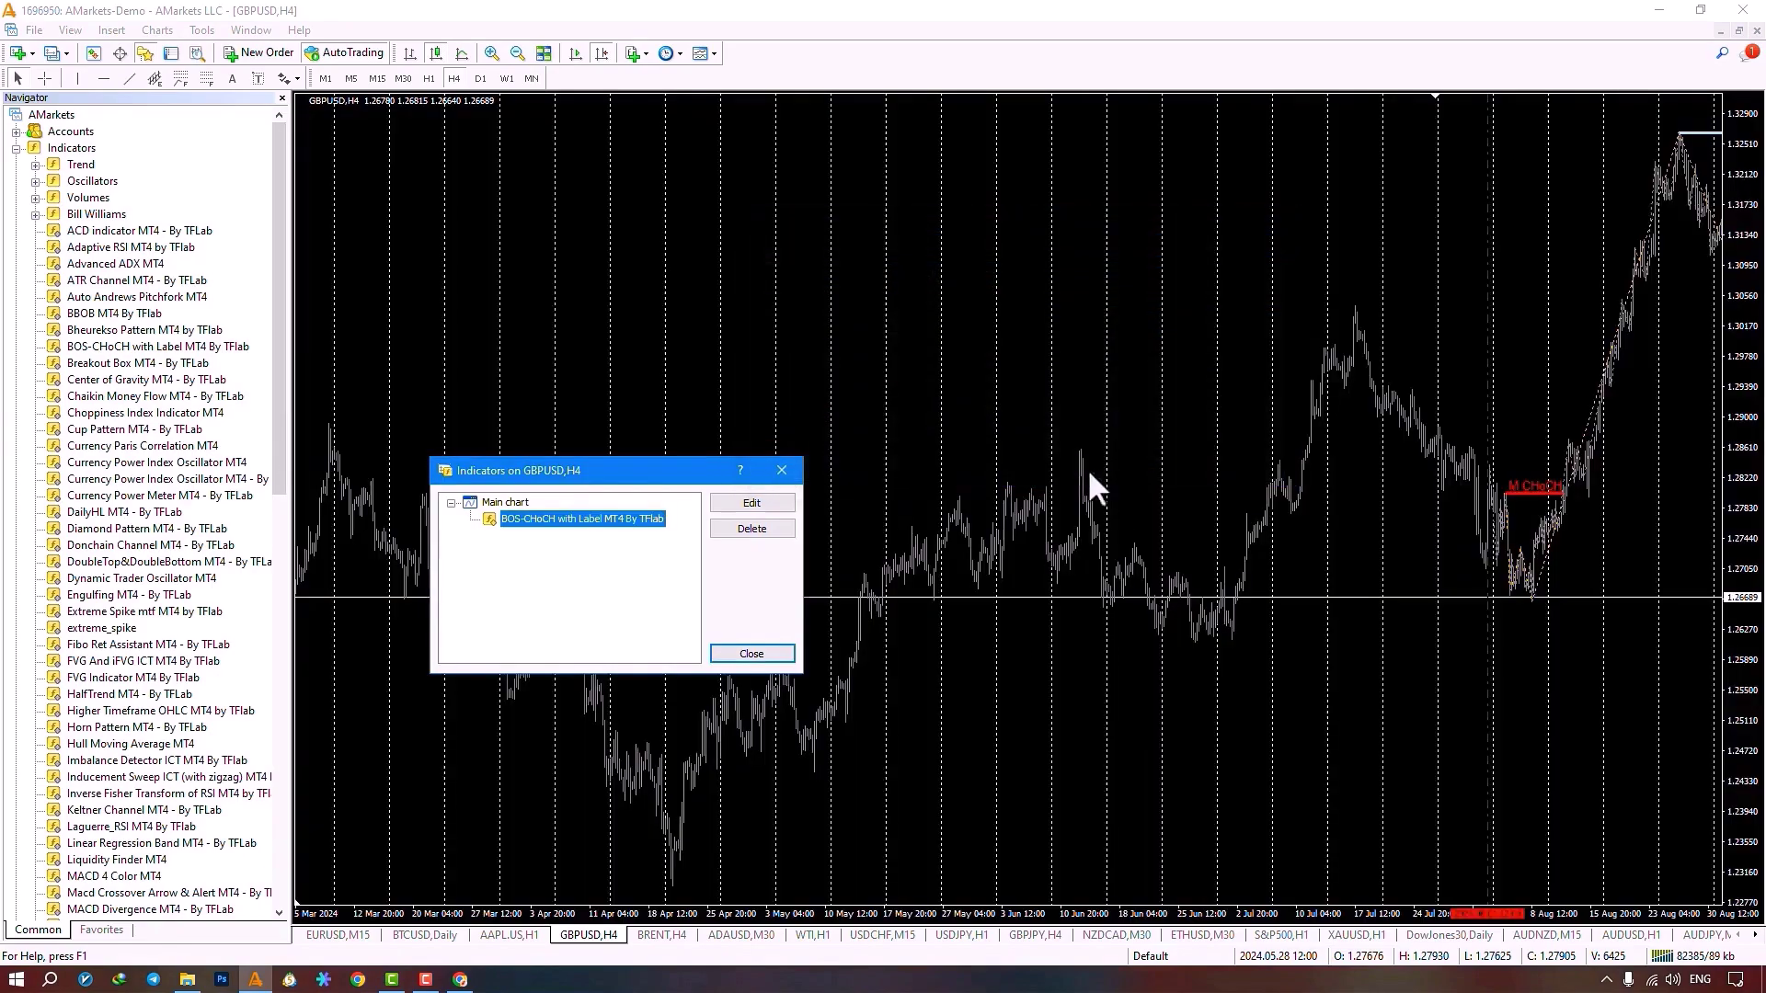
click(782, 470)
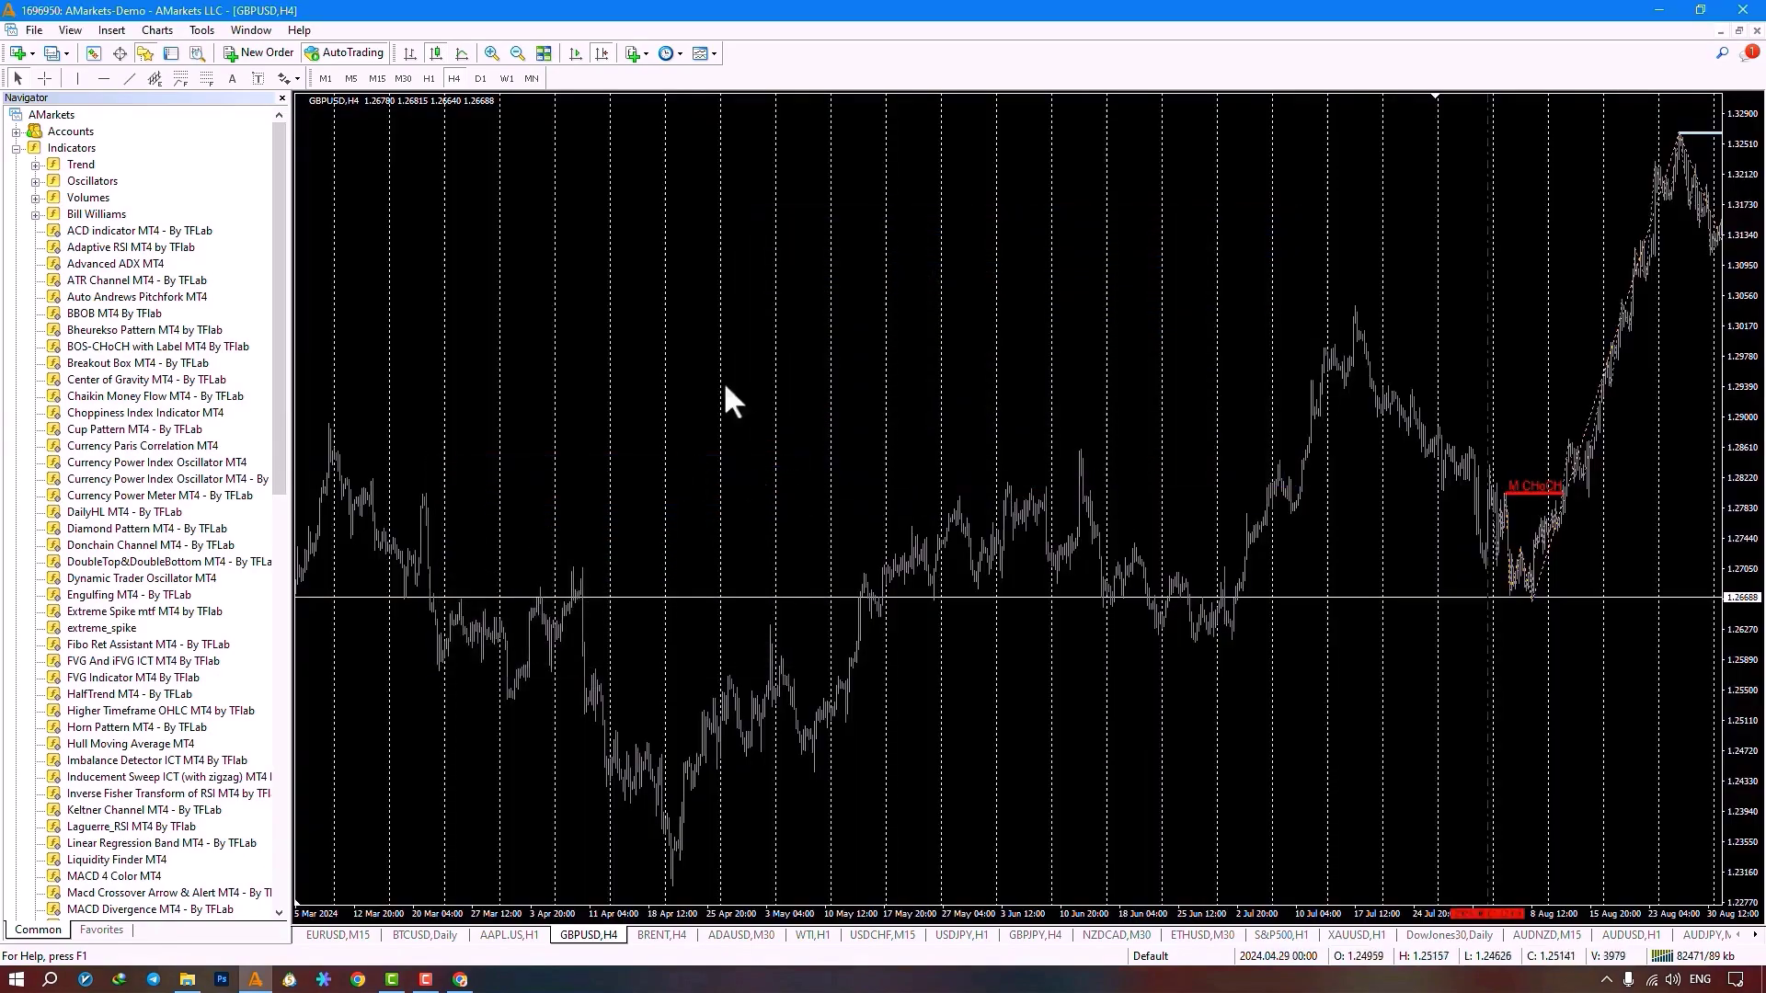
middle_click(779, 437)
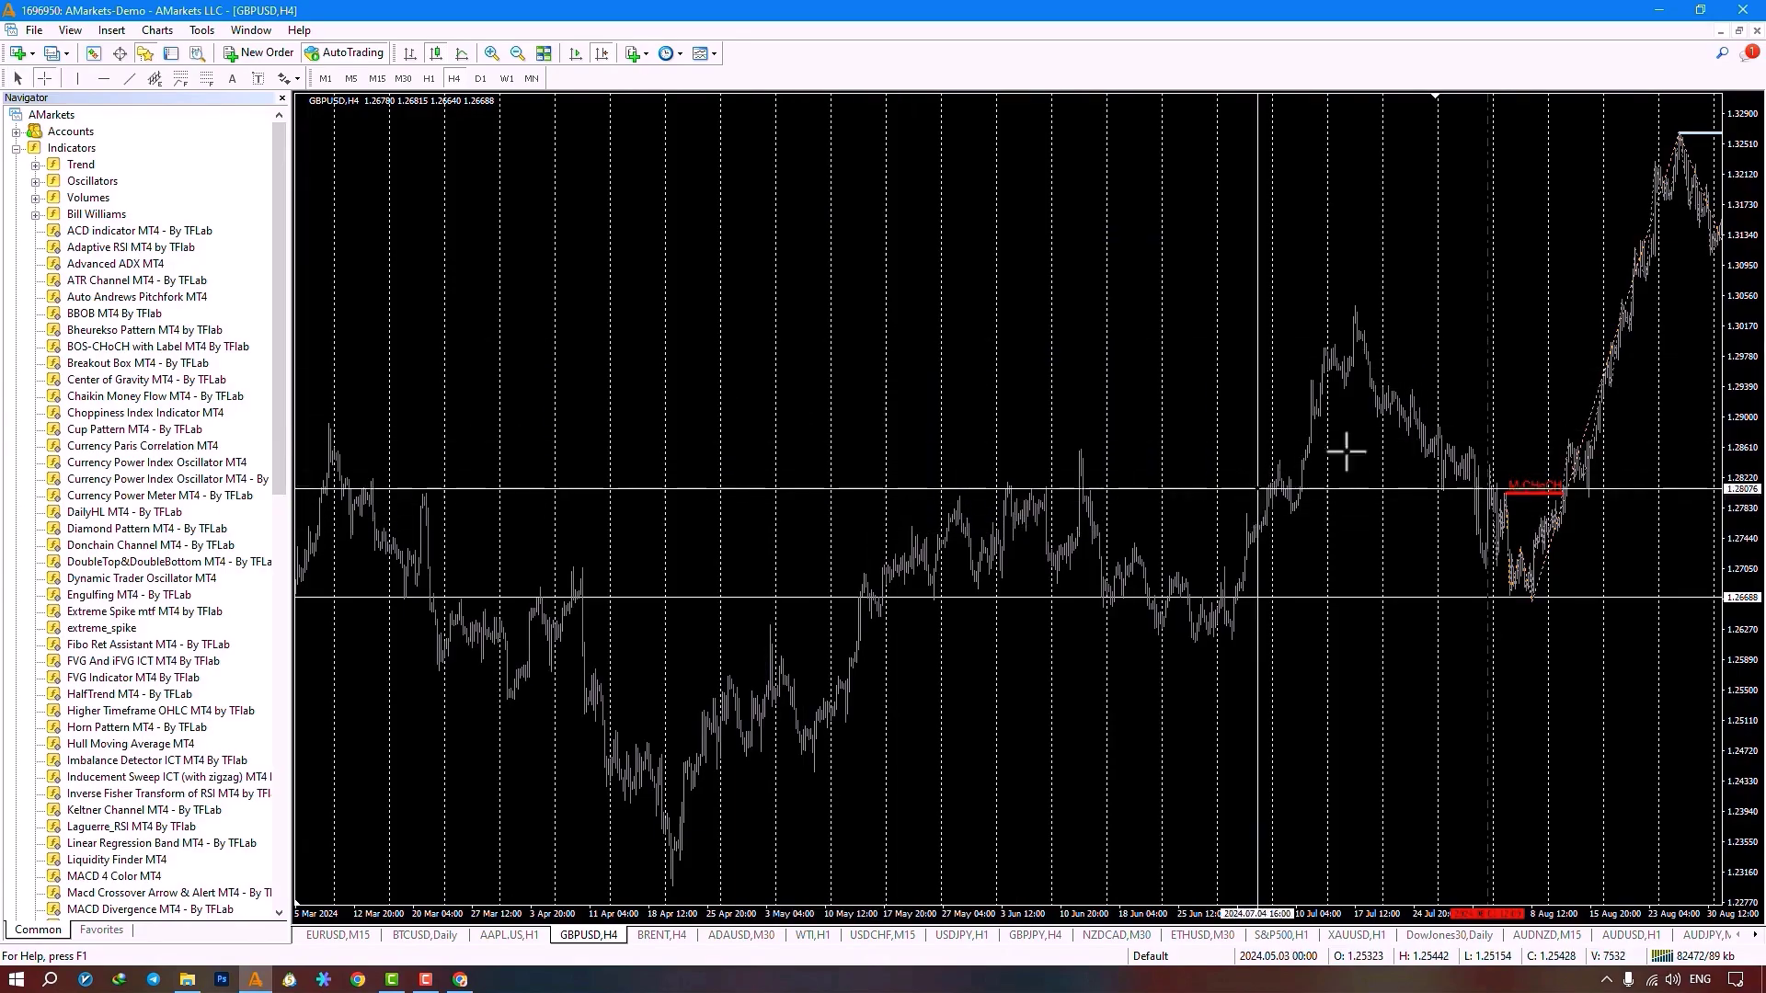
Step: Zoom in and pan the dark chart to September–November 2024 to review M CHoCH and M BOS lines
drag(1478, 313, 1478, 395)
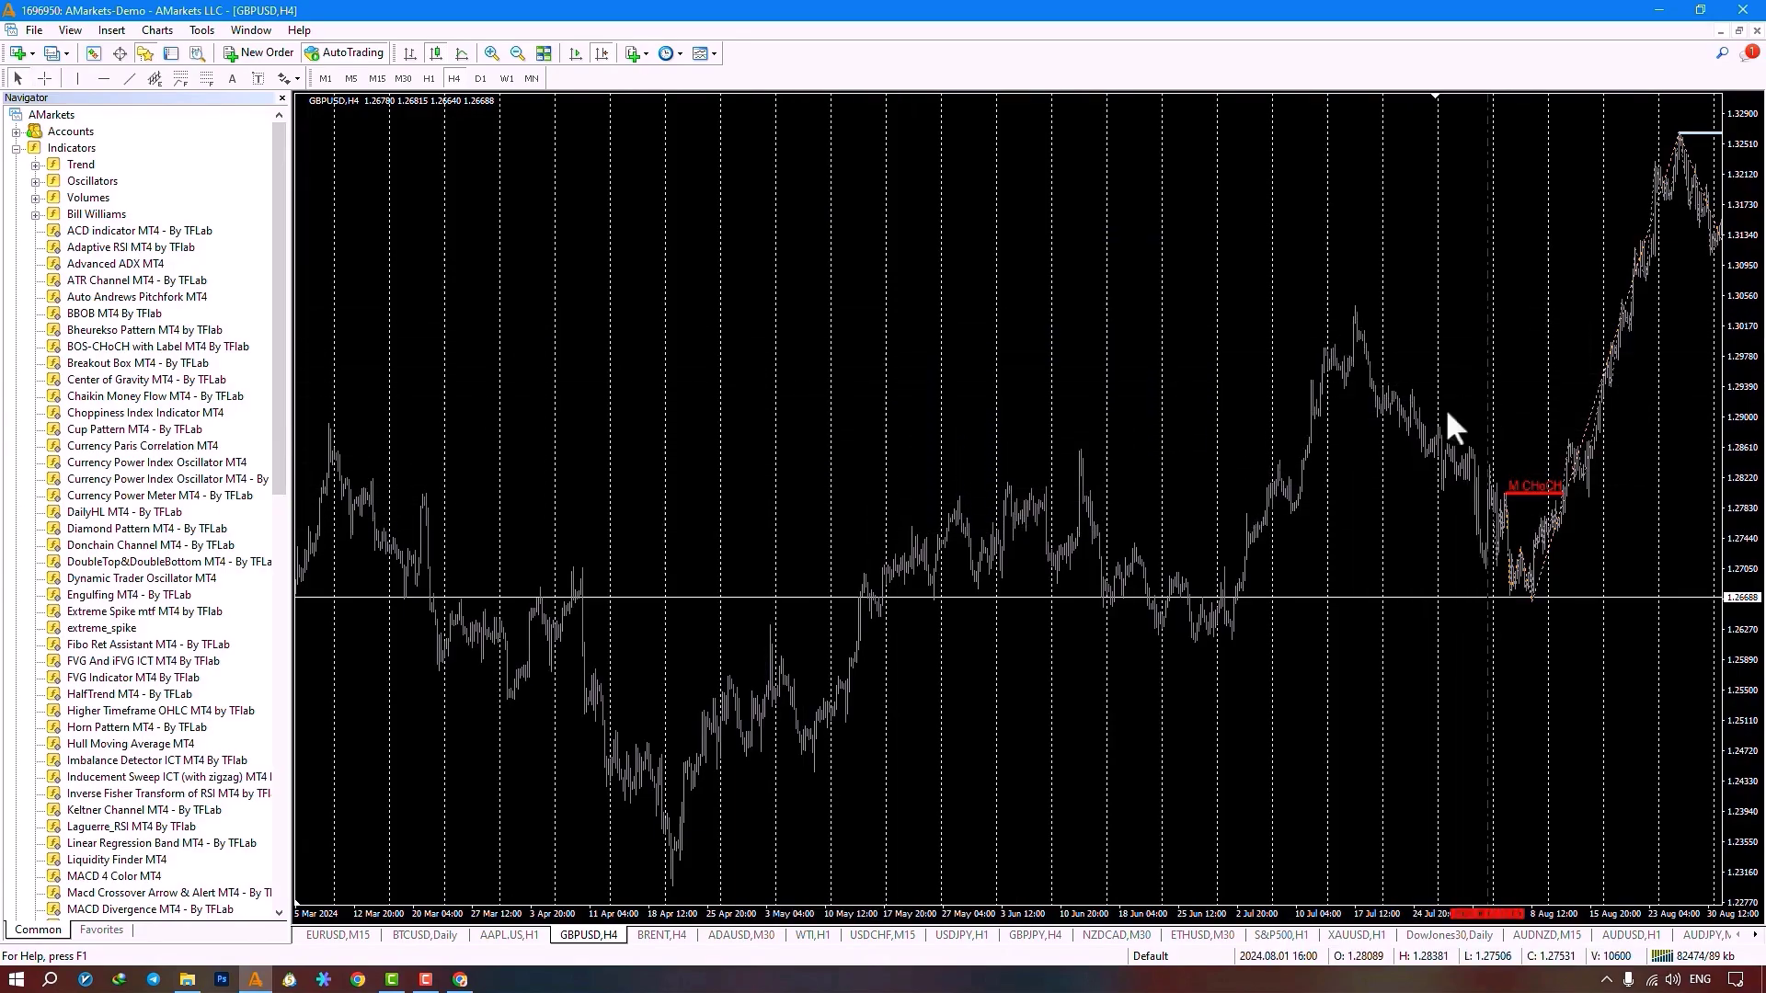
drag(1114, 424, 559, 404)
click(490, 52)
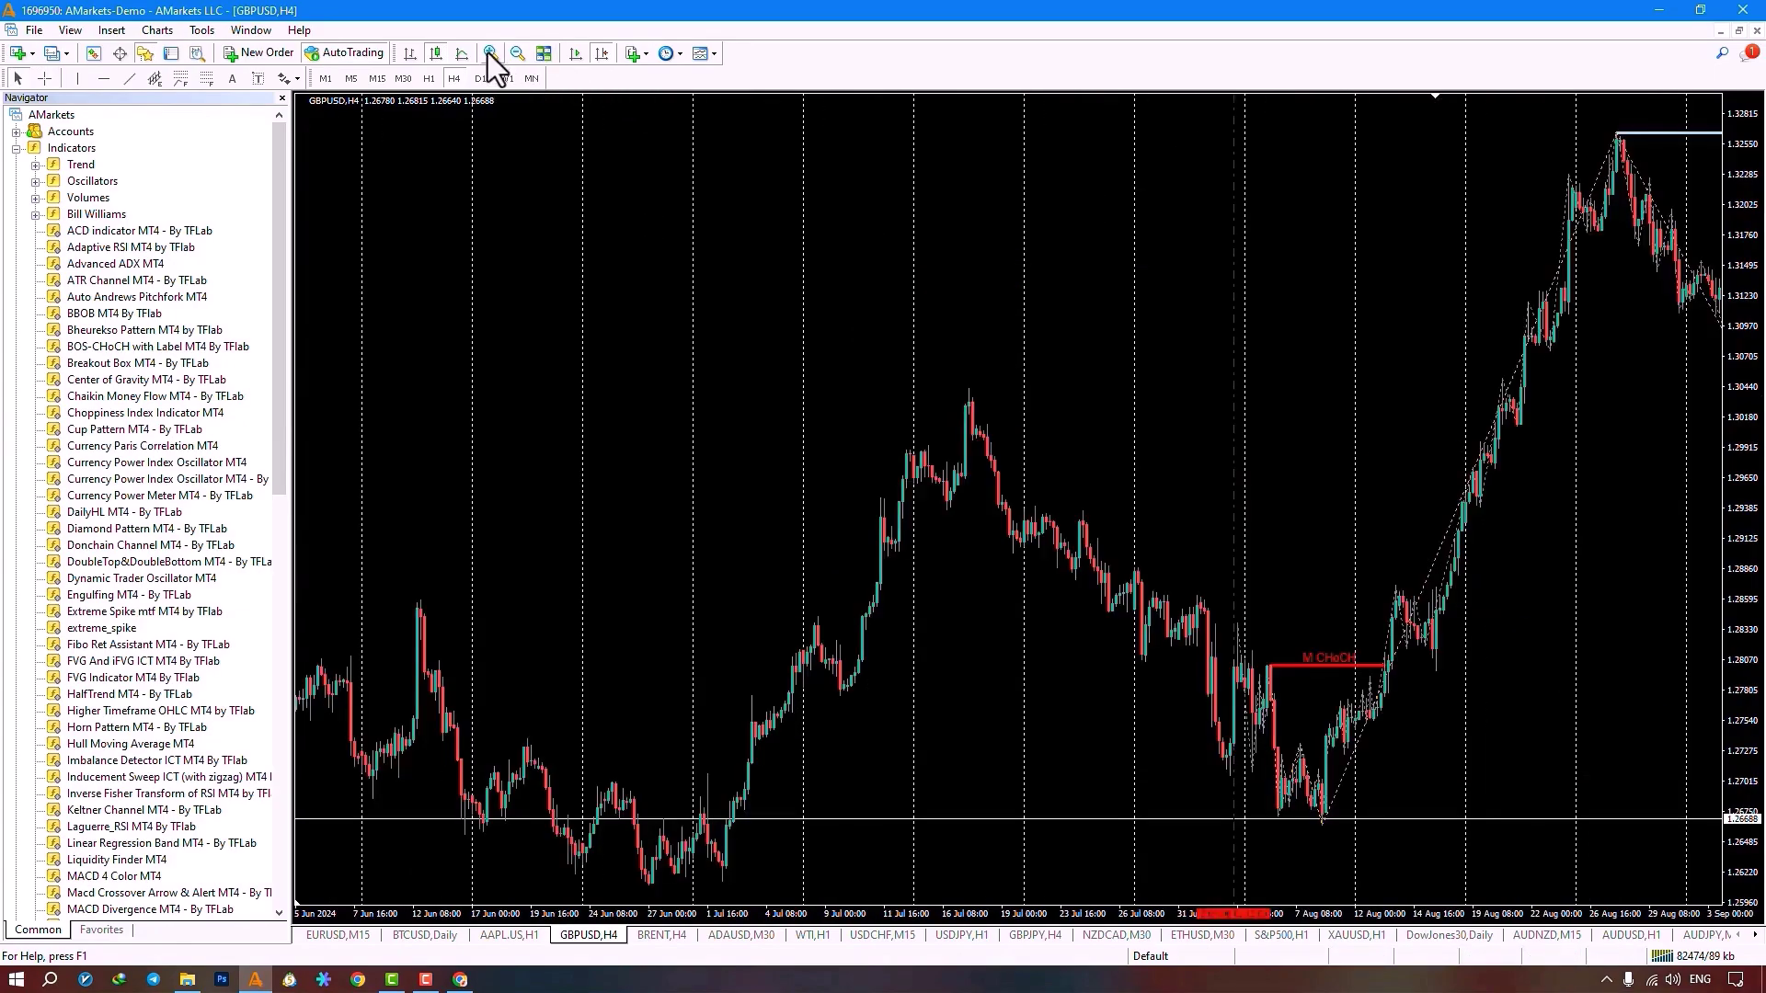
drag(1179, 612, 530, 543)
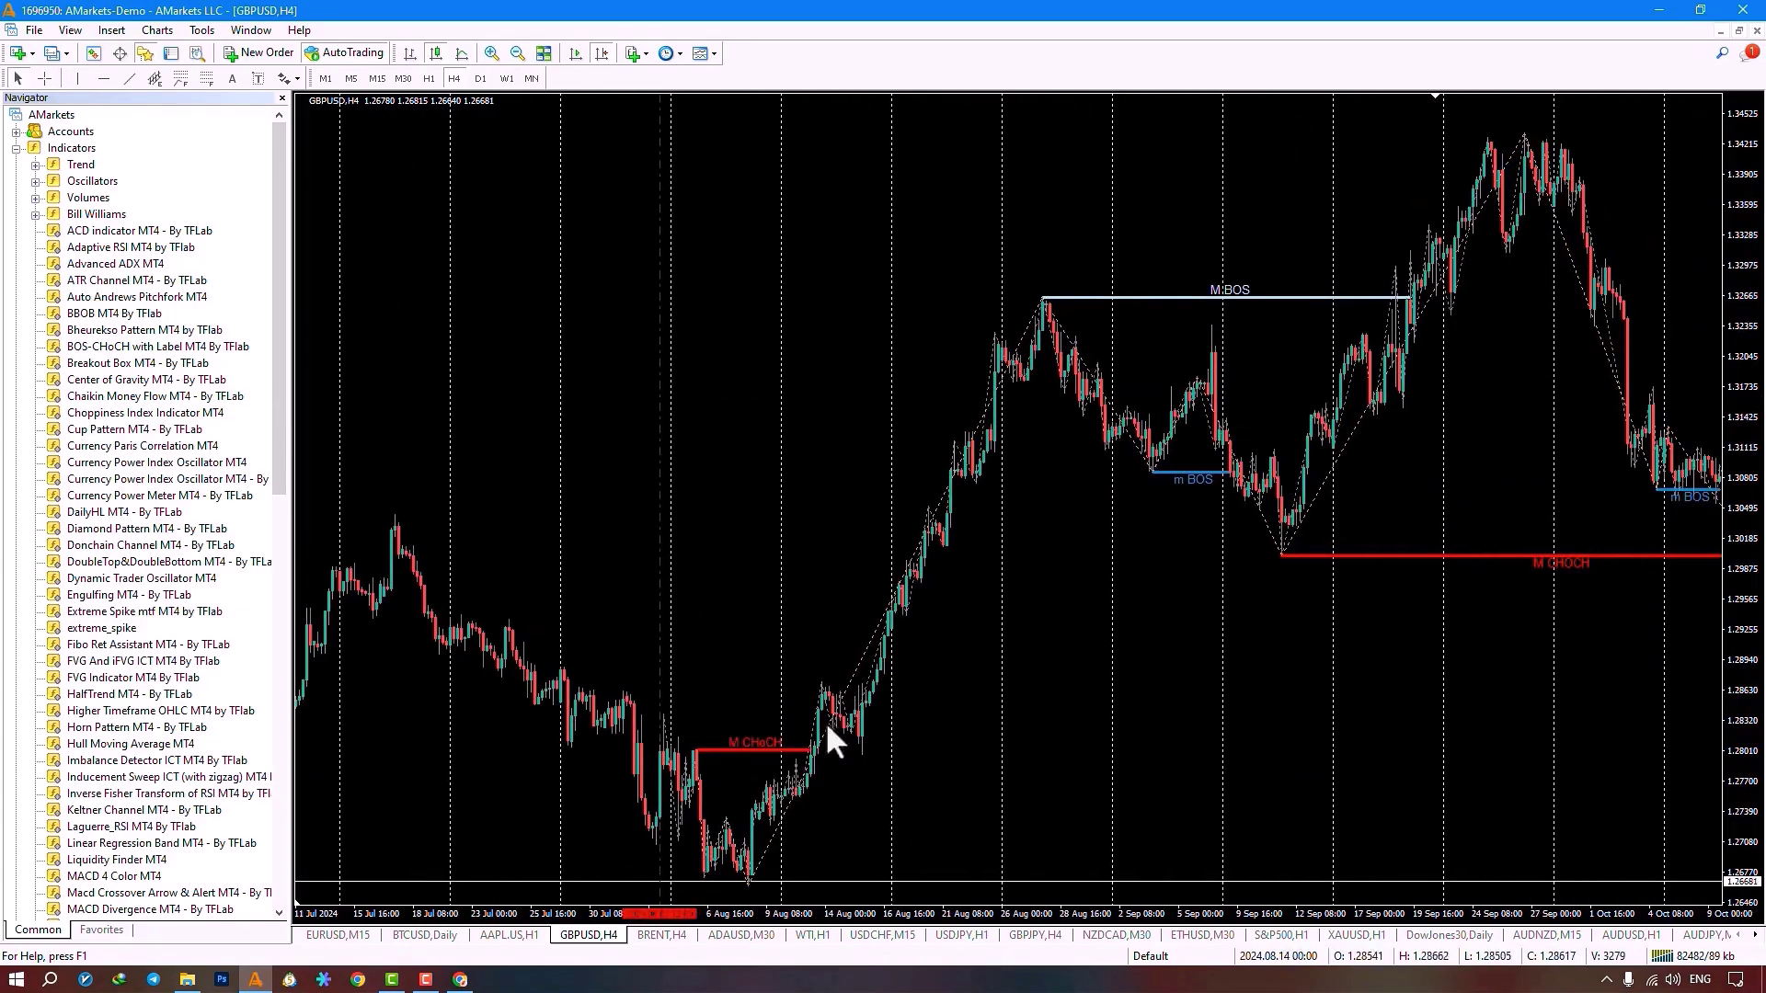
drag(1284, 511, 967, 382)
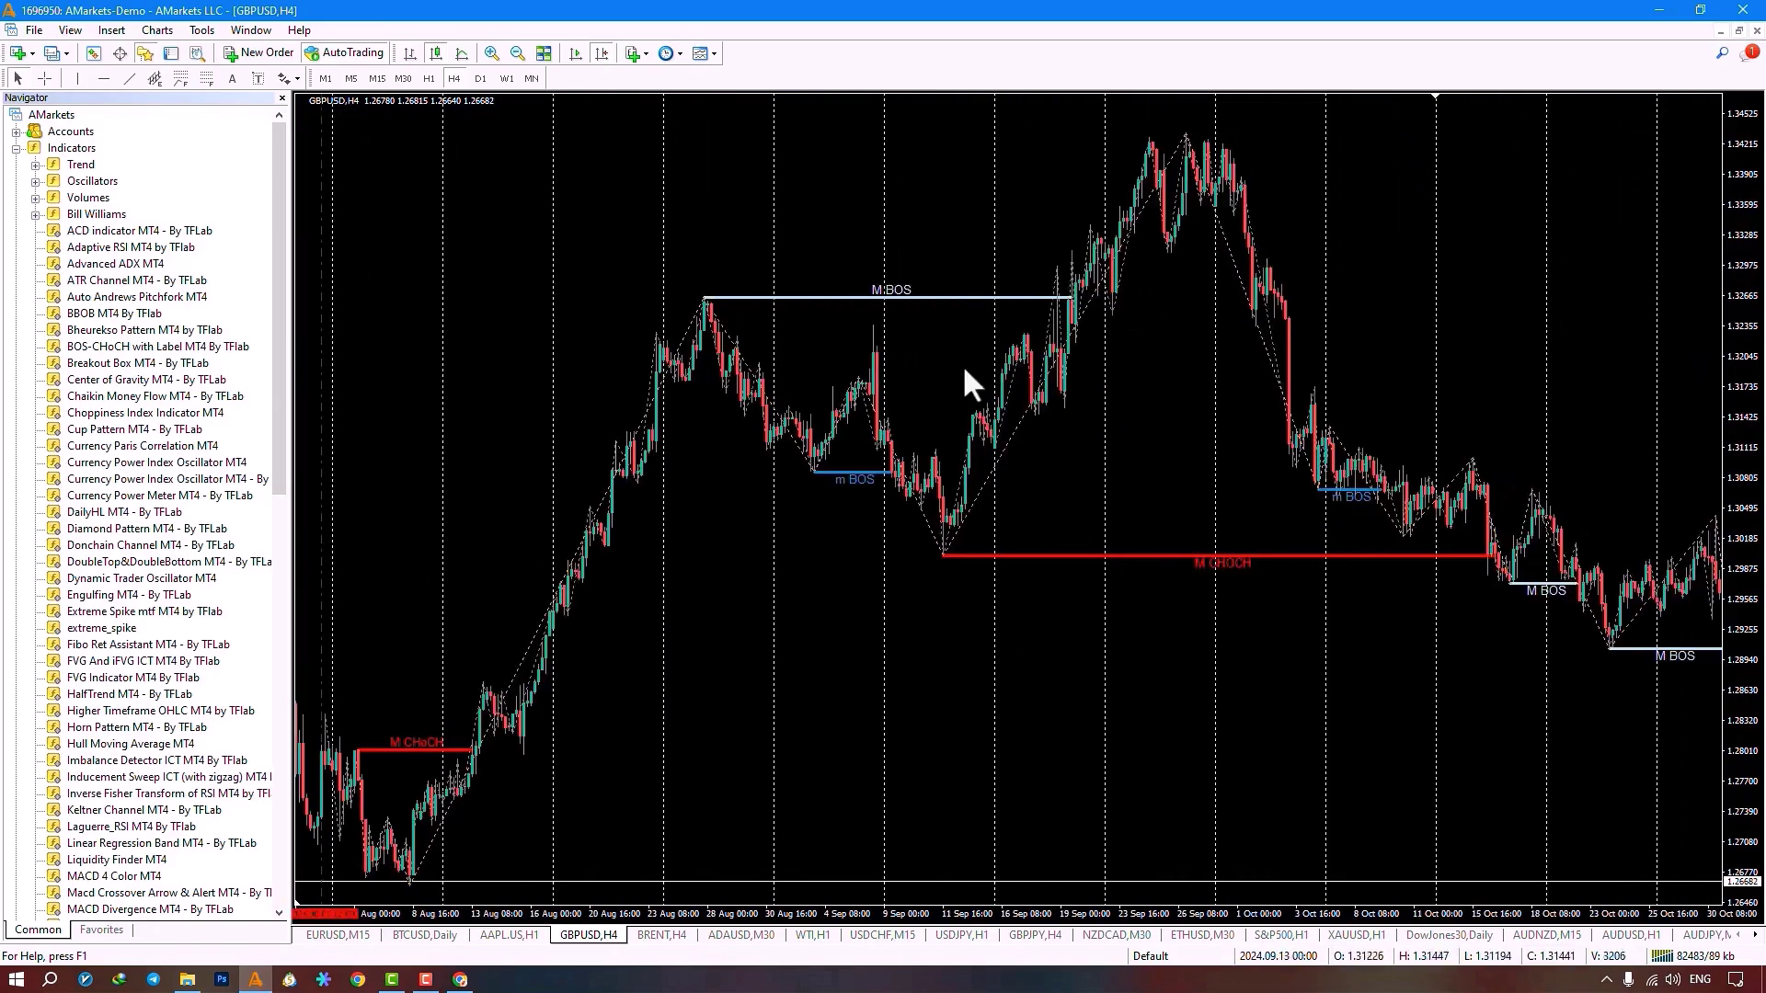
scroll(1103, 589, down, 3)
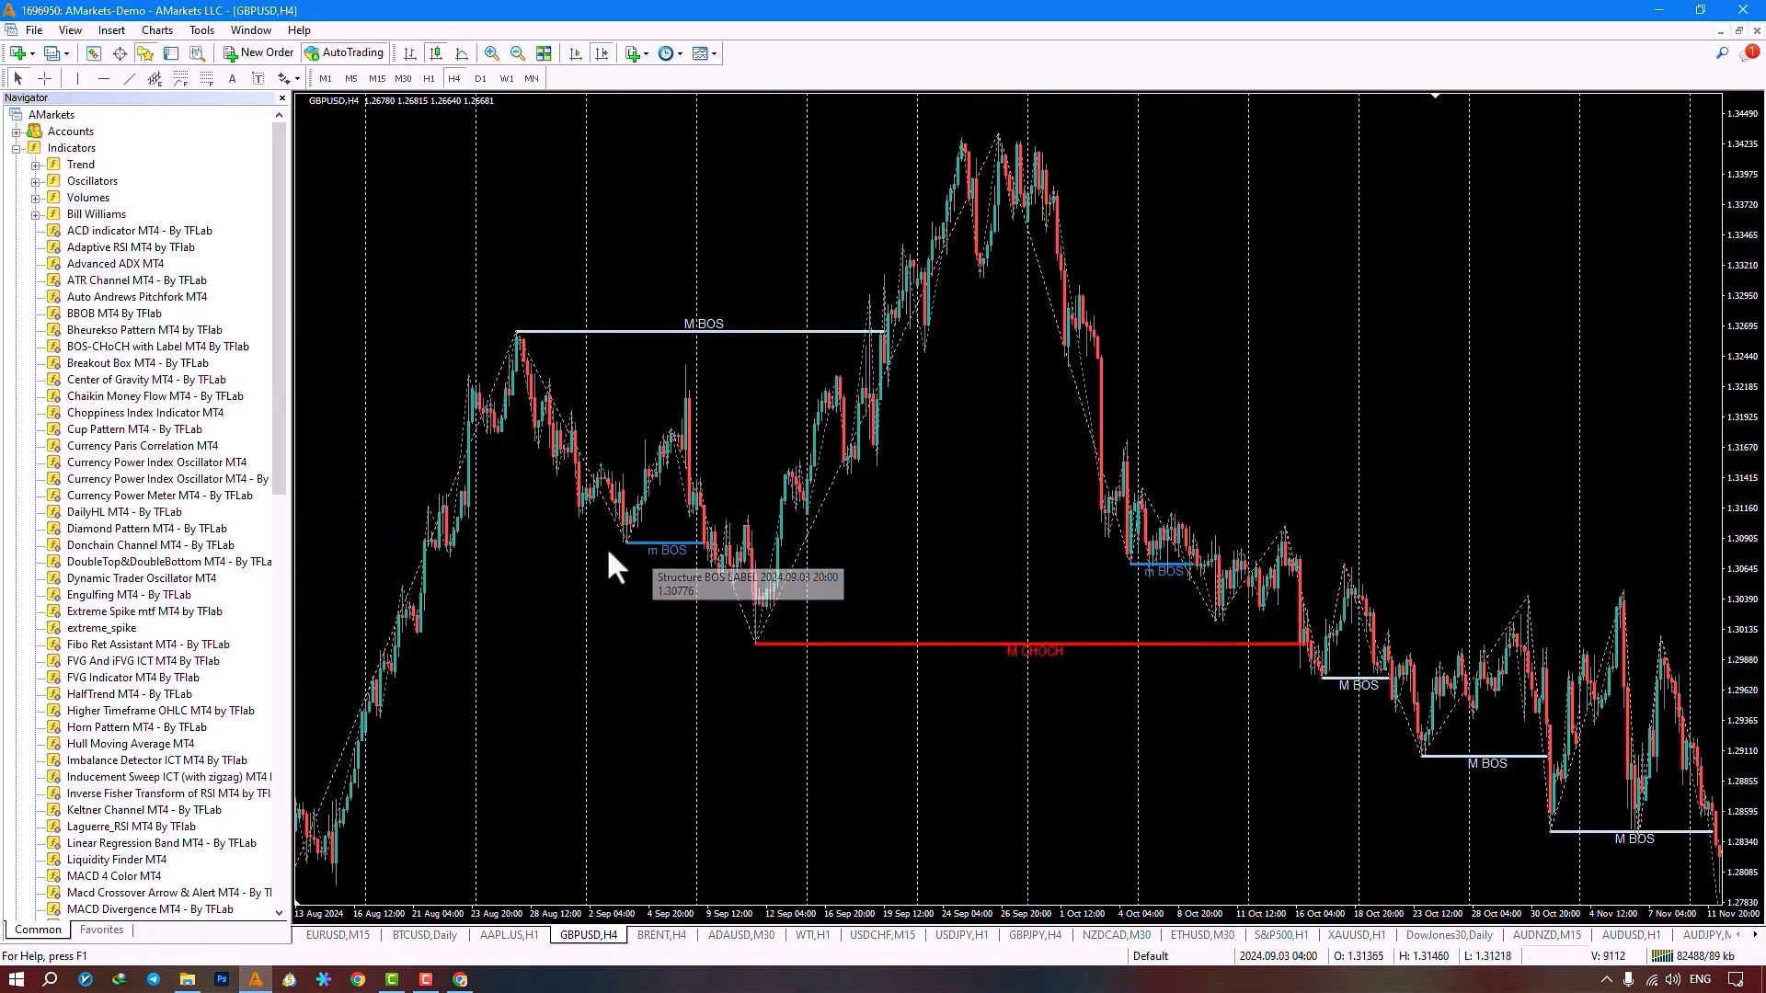
drag(1066, 602, 746, 577)
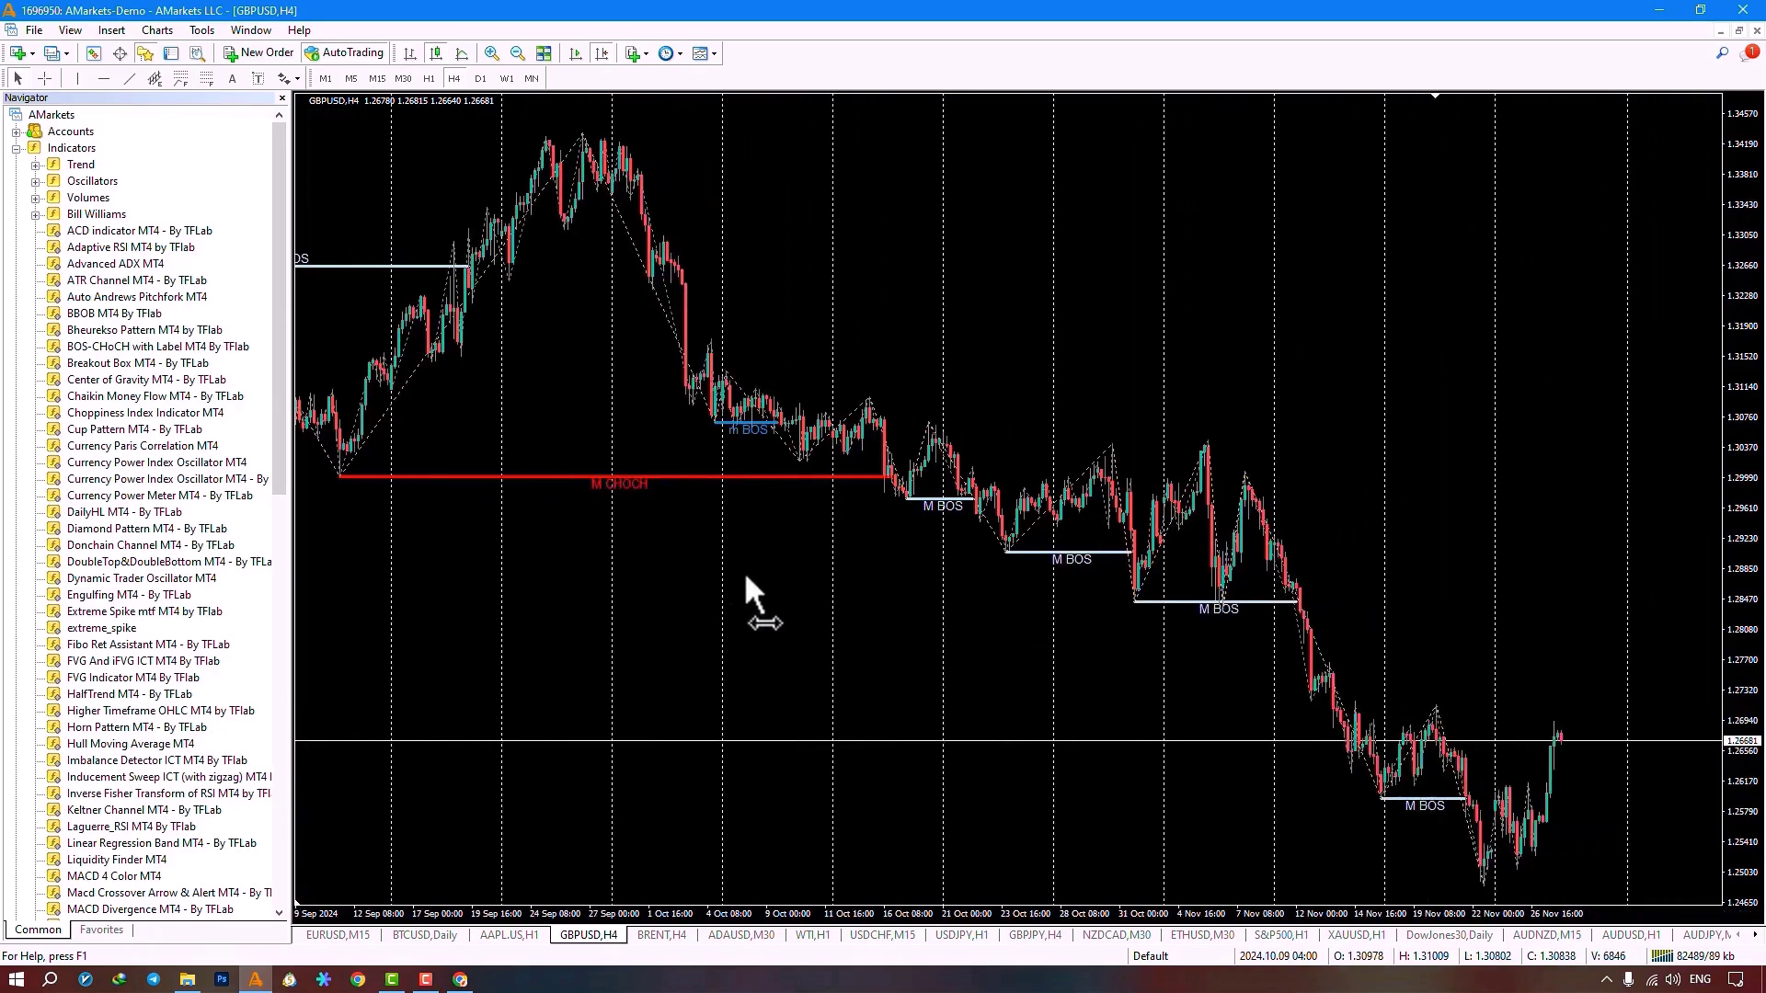